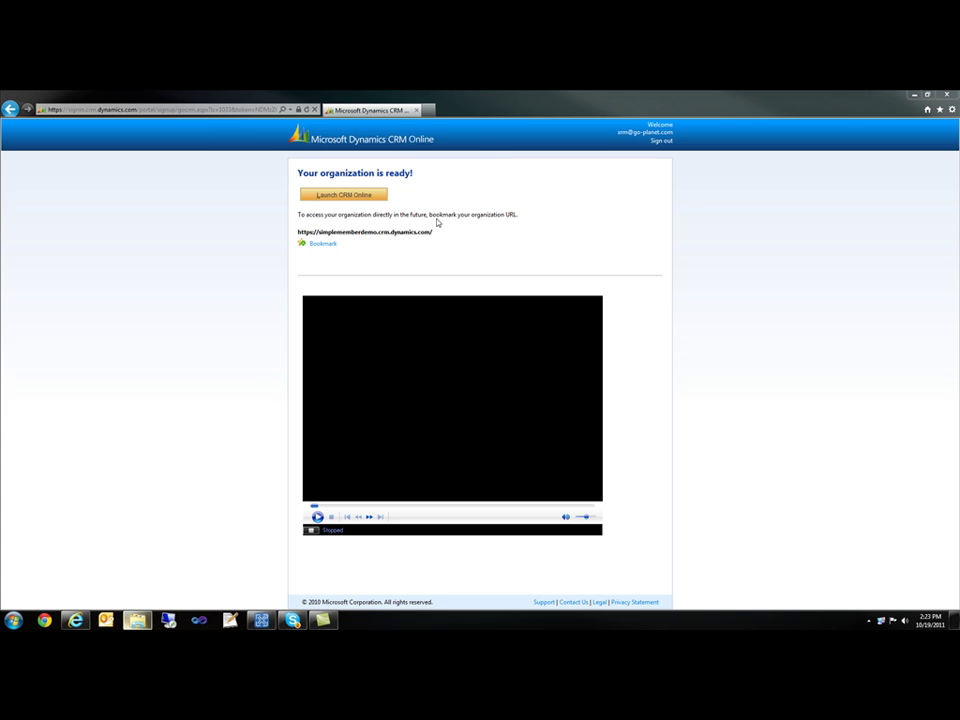
- Launch the new organization, then remove its sample data under Settings > Data Management > Sample Data
left_click(364, 195)
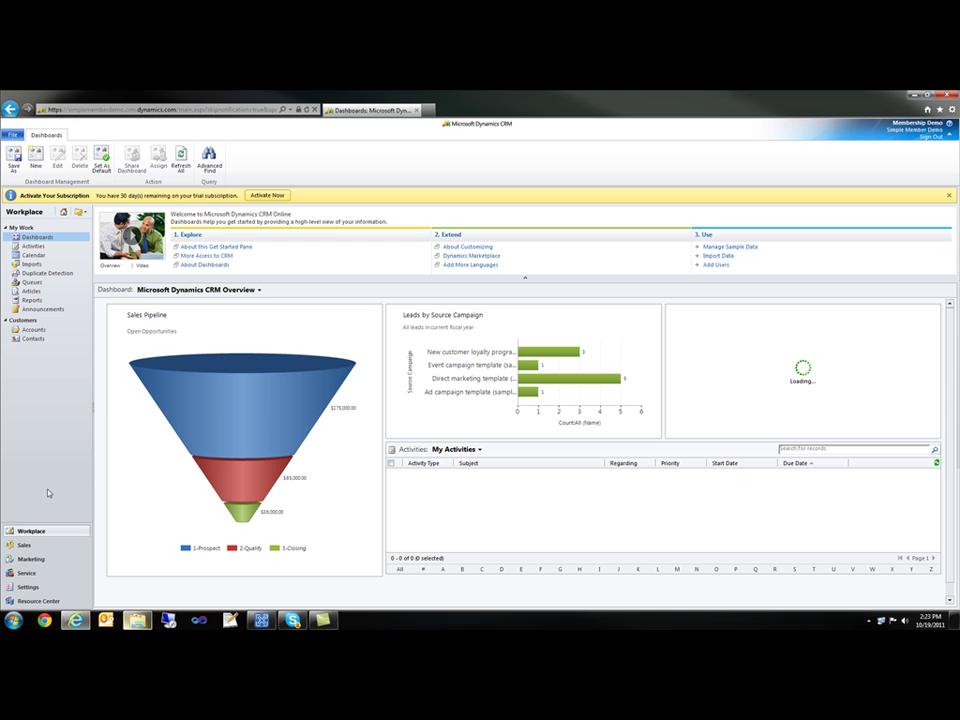
left_click(40, 588)
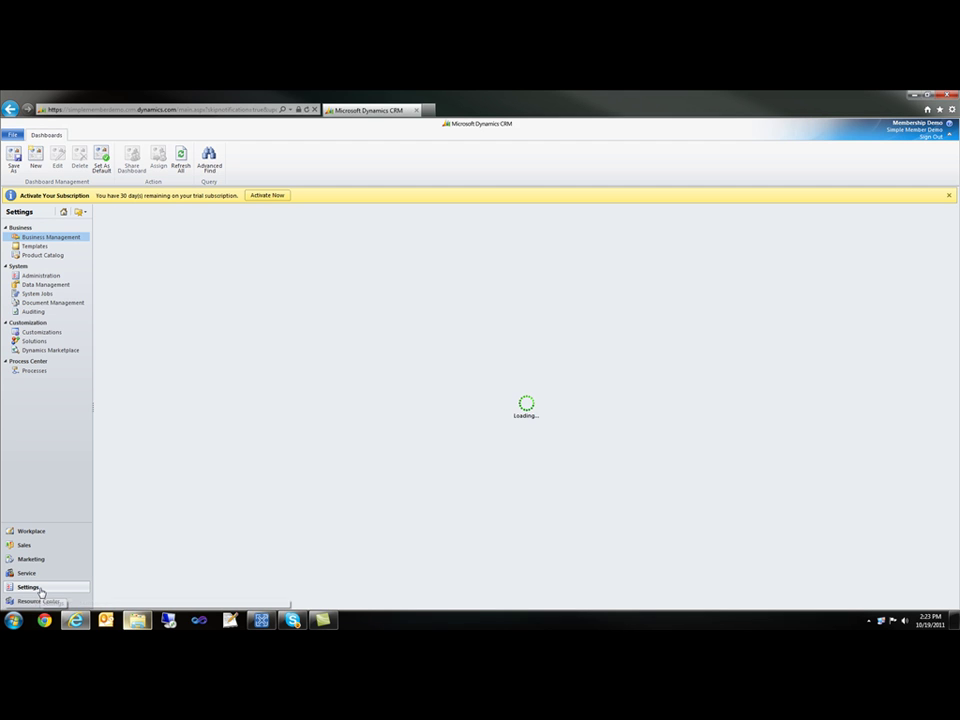
left_click(38, 285)
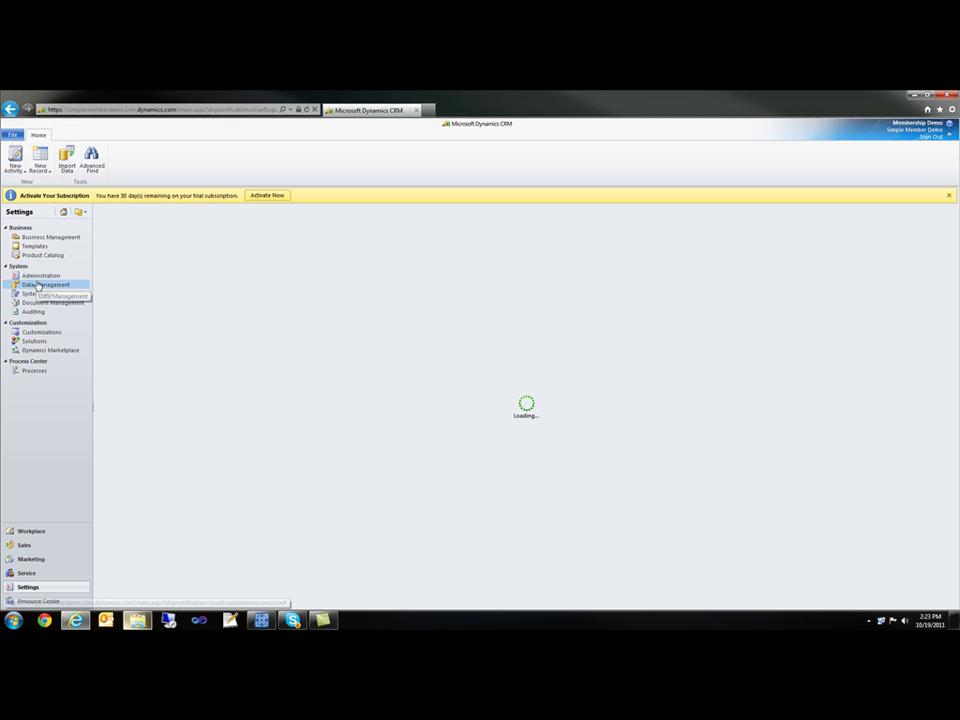
left_click(585, 357)
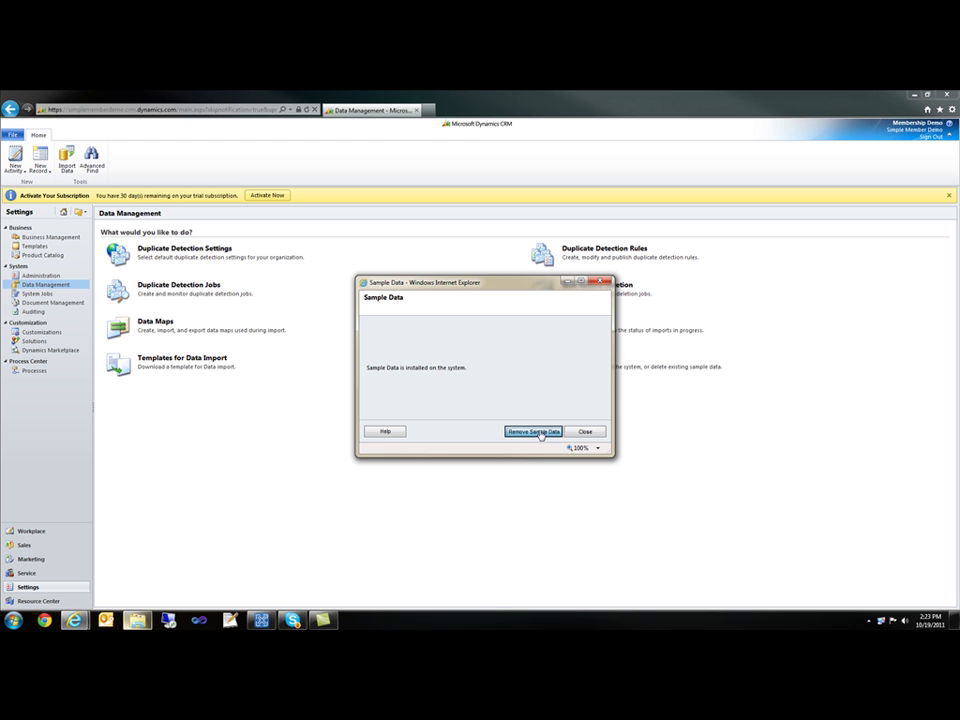
left_click(538, 432)
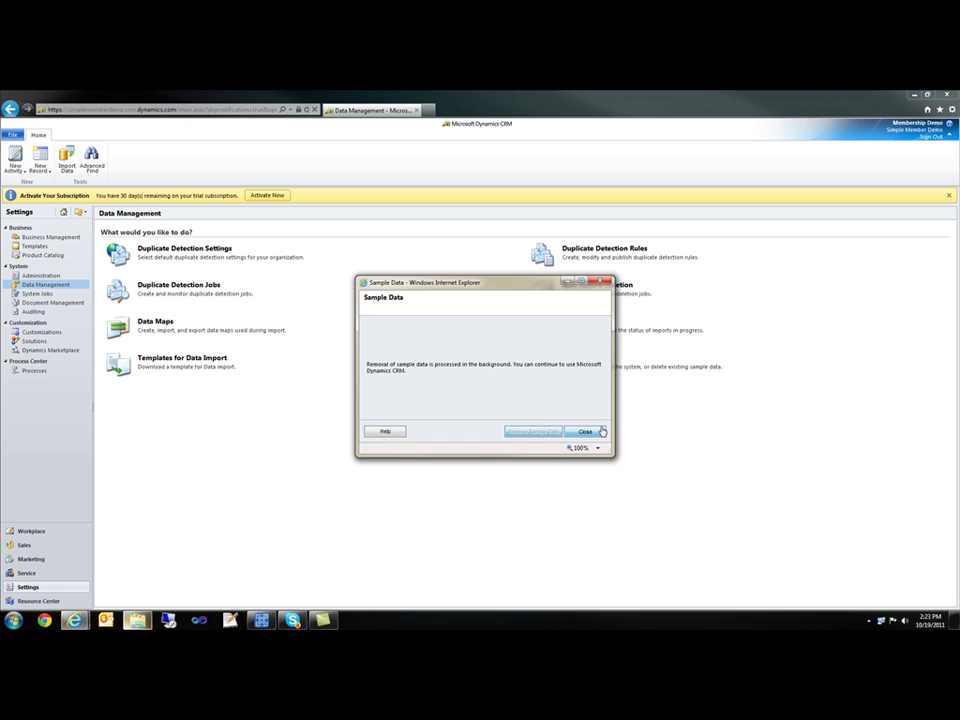
left_click(585, 432)
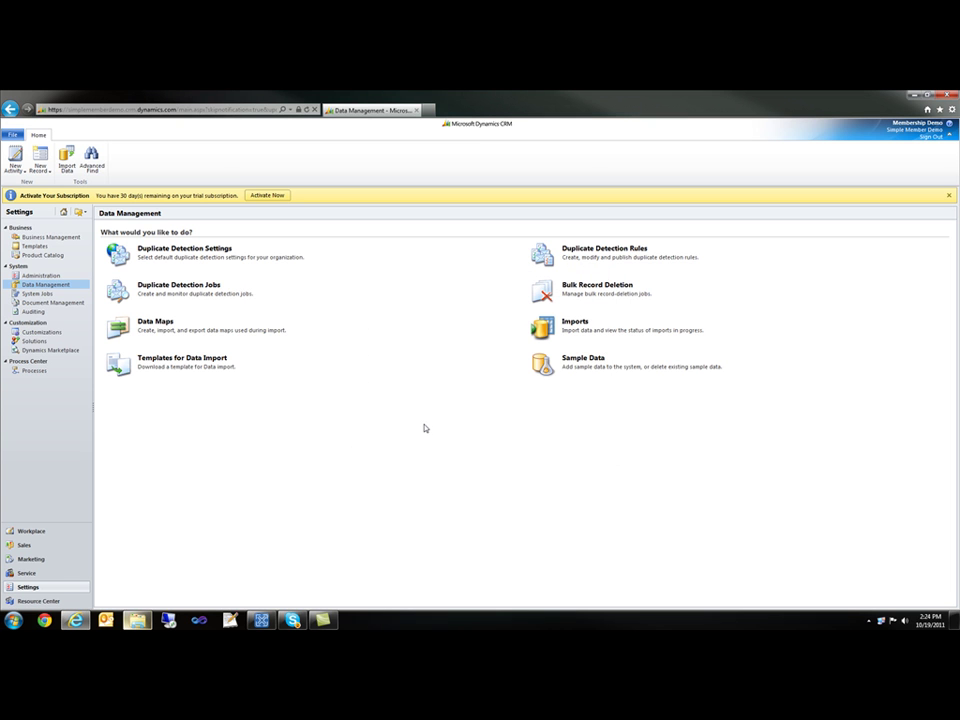
- Dismiss the trial notice and start a solution import from the Solutions list
left_click(949, 195)
left_click(52, 325)
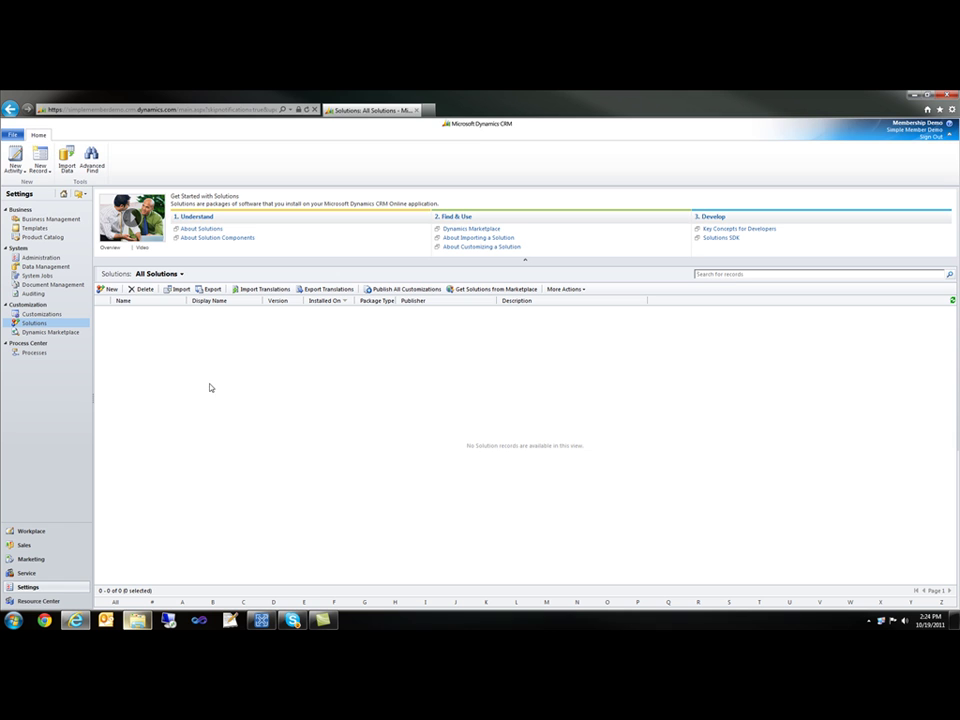
left_click(181, 289)
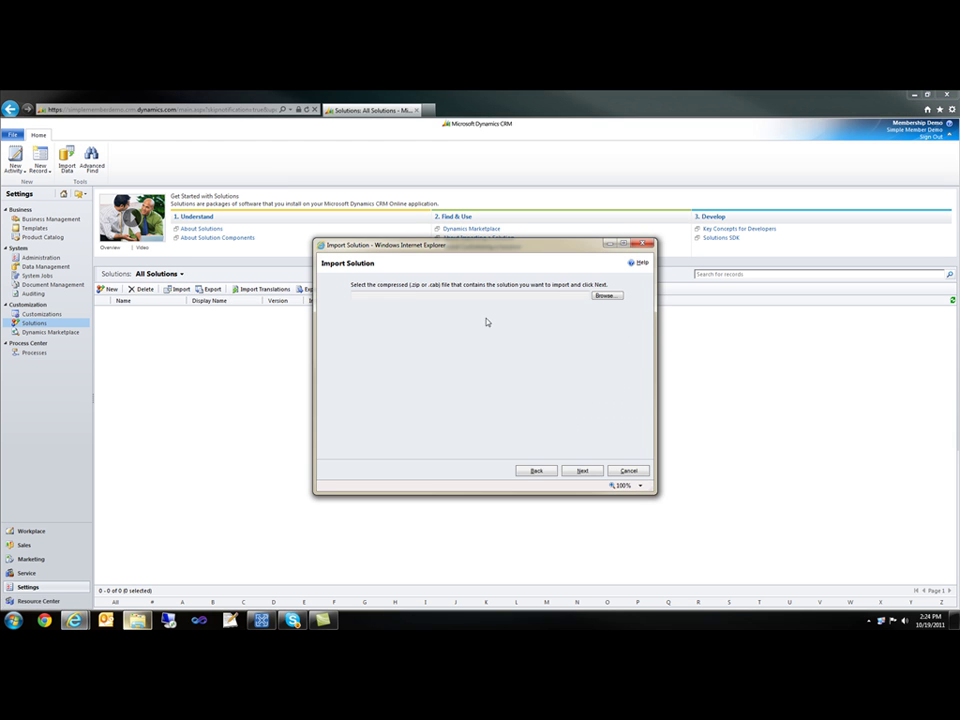
- Choose the MembershipManagement_1_0_0_0 managed zip from Solutions\Membership Management as the import file
left_click(610, 296)
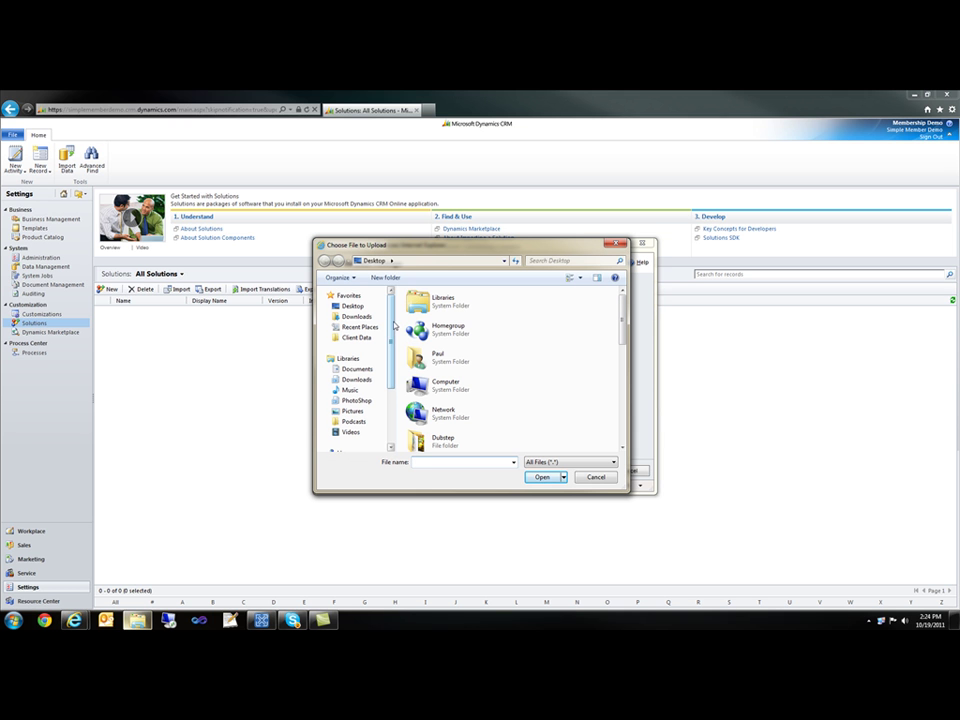
scroll(520, 330, "down", 5)
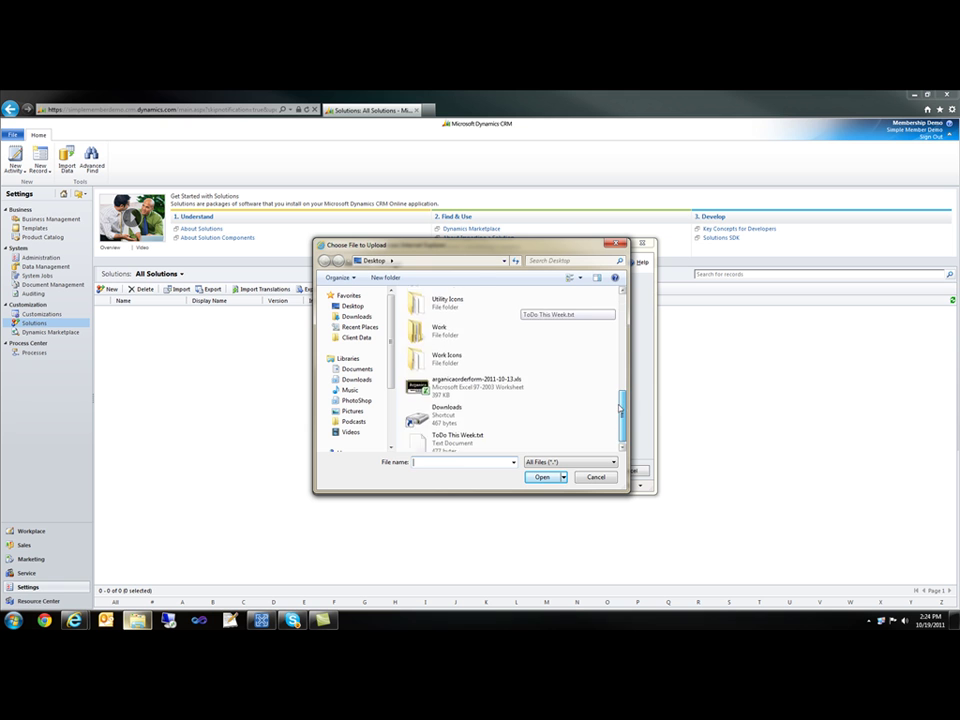
double_click(445, 323)
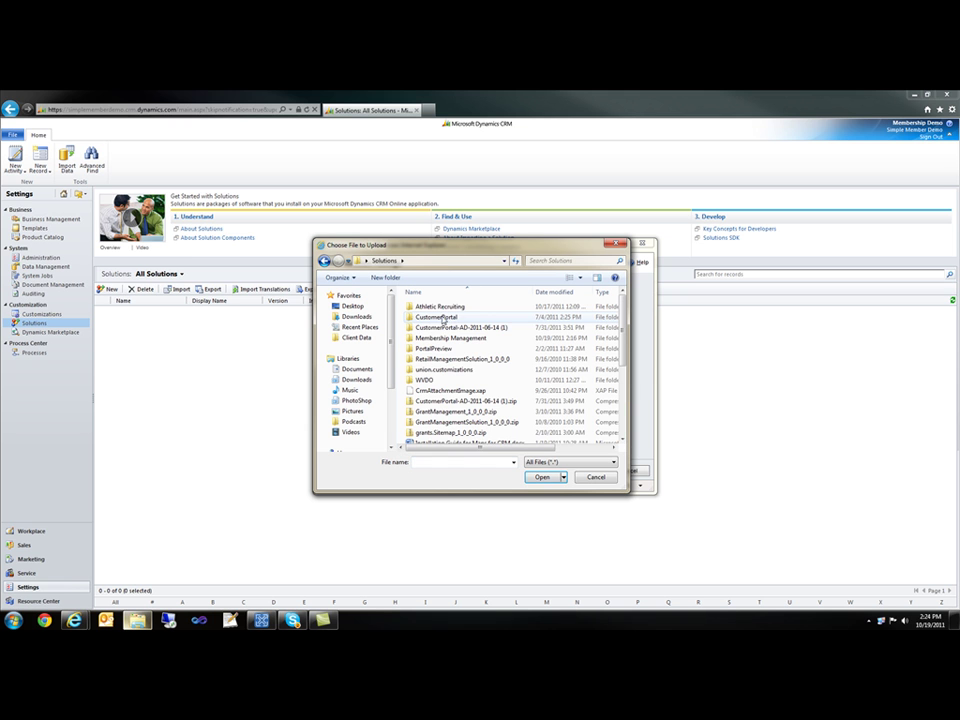
double_click(448, 340)
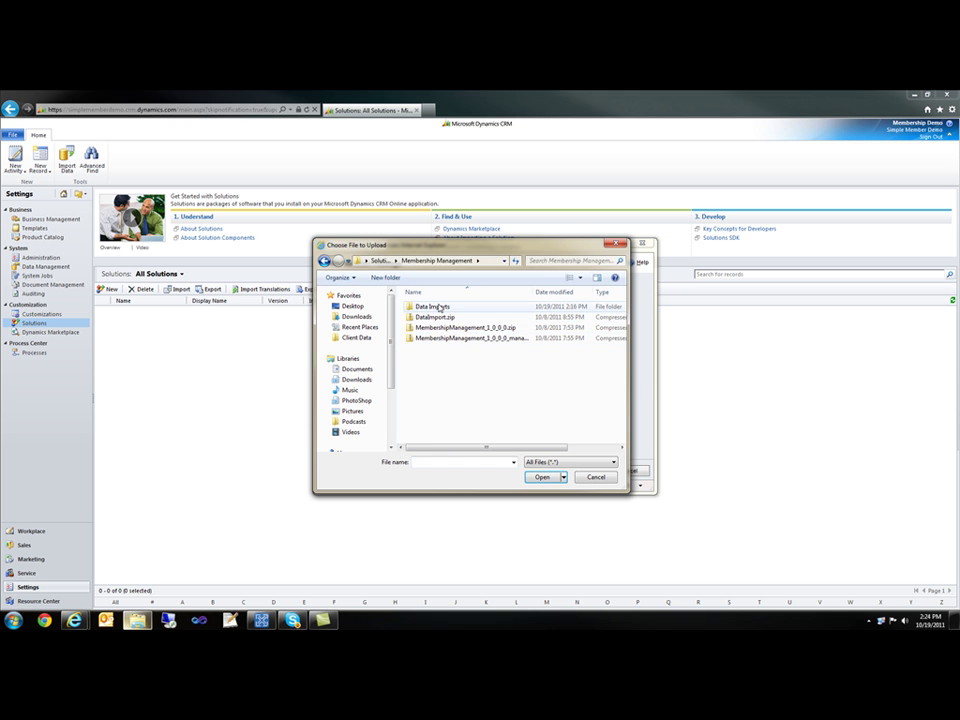
left_click(482, 340)
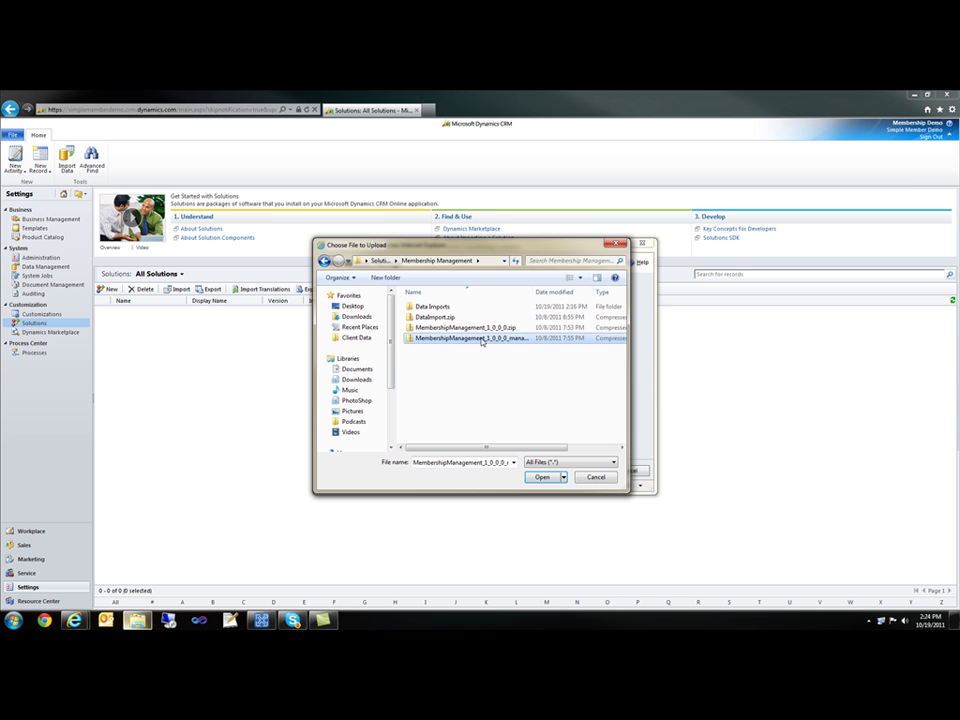
double_click(480, 341)
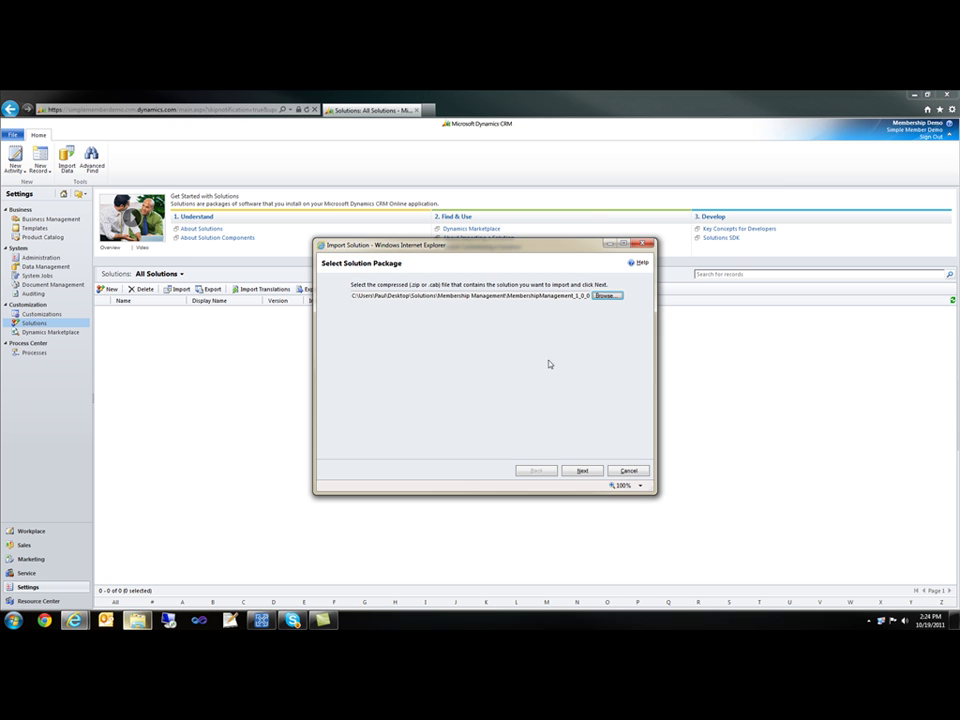
- Import the package with 'Activate any processes and enable any SDK message processing steps' ticked, then review the log
left_click(581, 471)
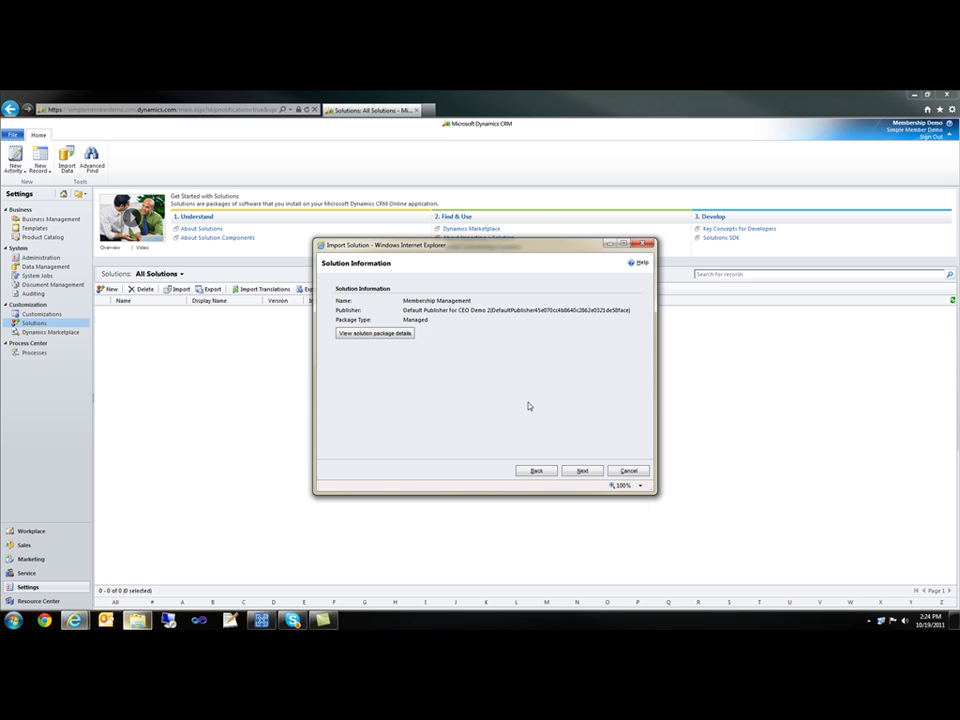
left_click(584, 471)
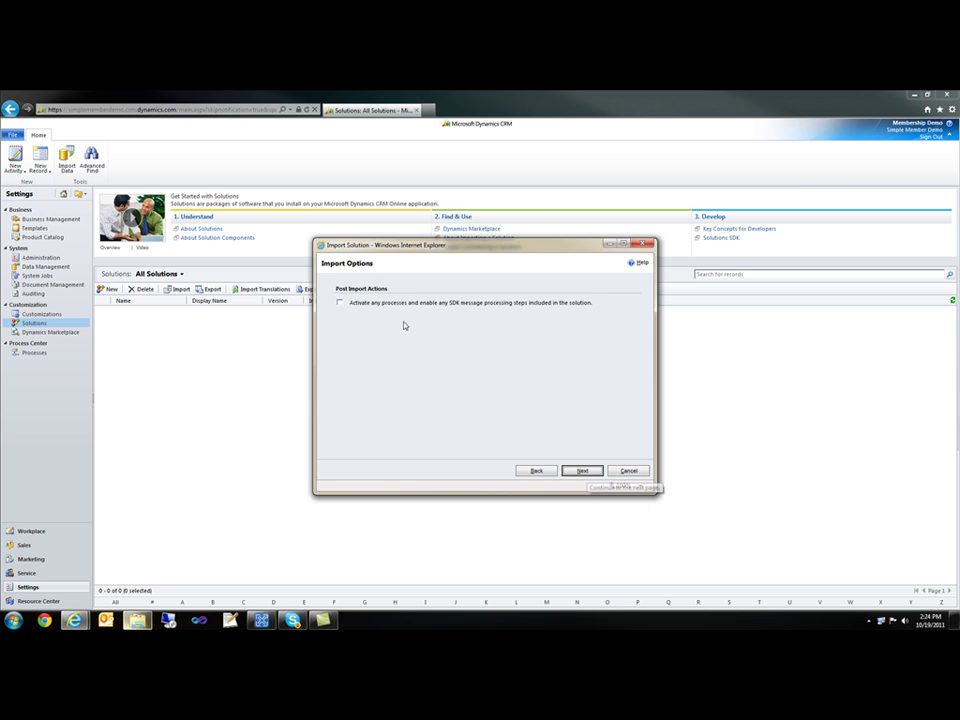
left_click(376, 303)
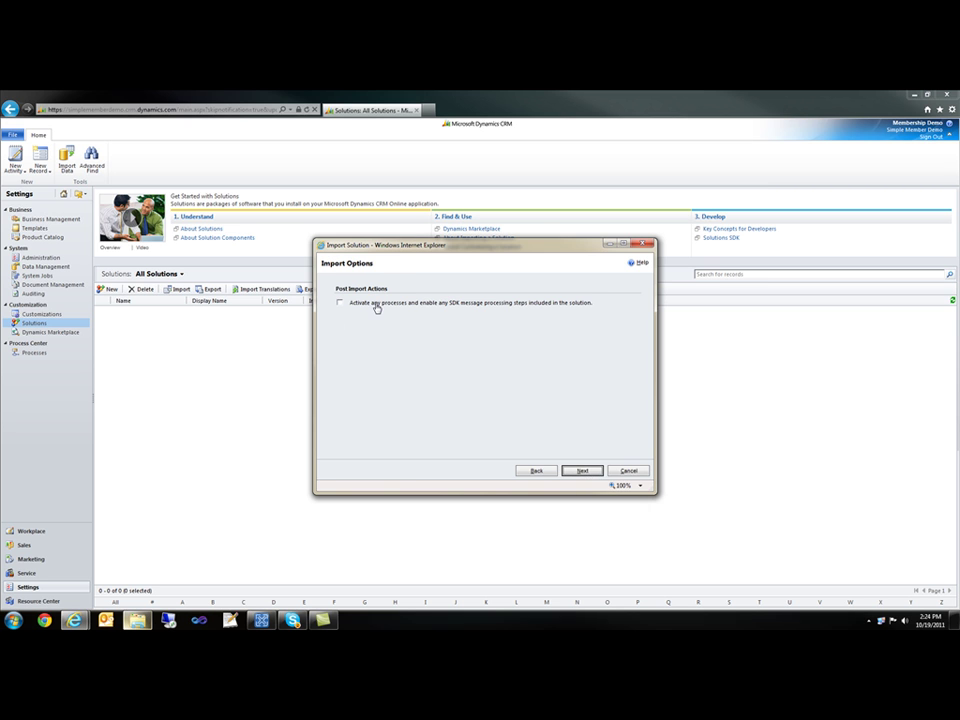
left_click(583, 471)
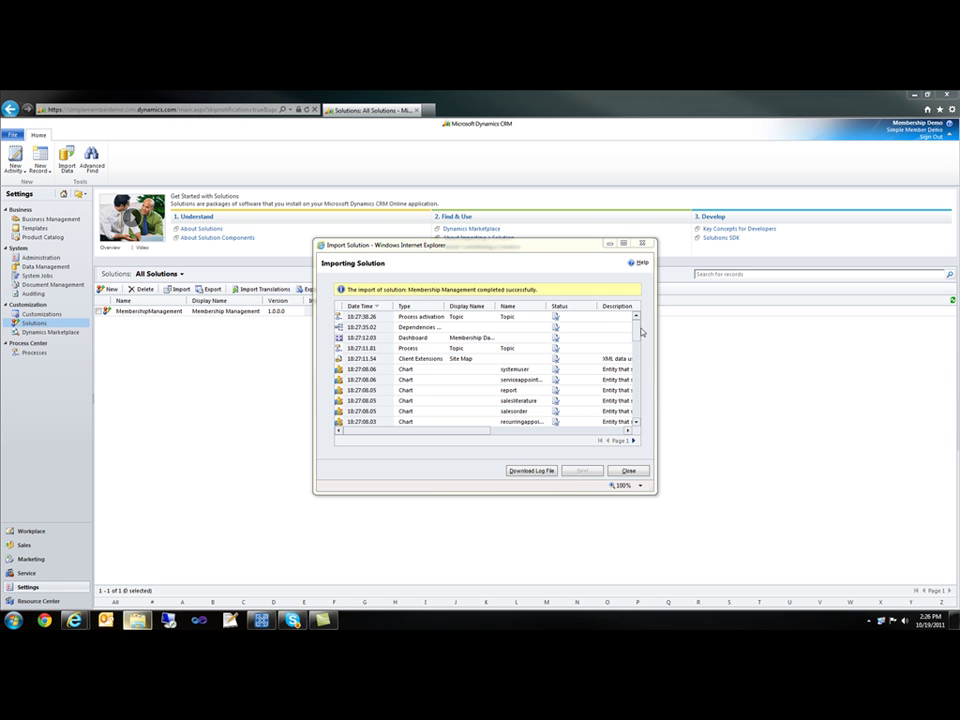
scroll(637, 377, "down", 5)
scroll(637, 377, "down", 10)
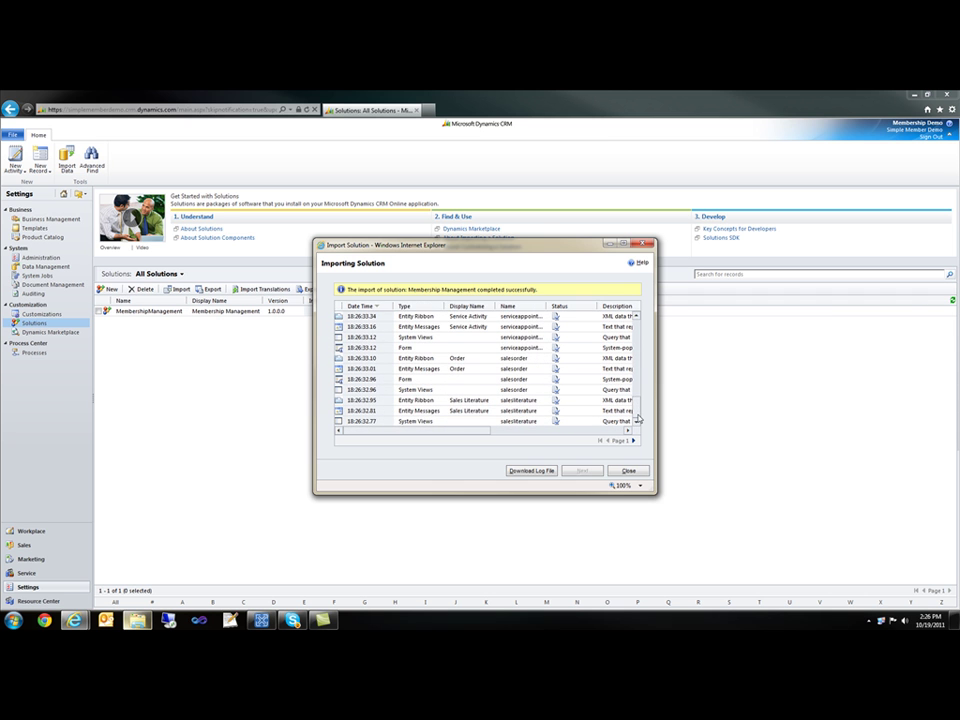
scroll(638, 420, "up", 3)
scroll(640, 390, "up", 5)
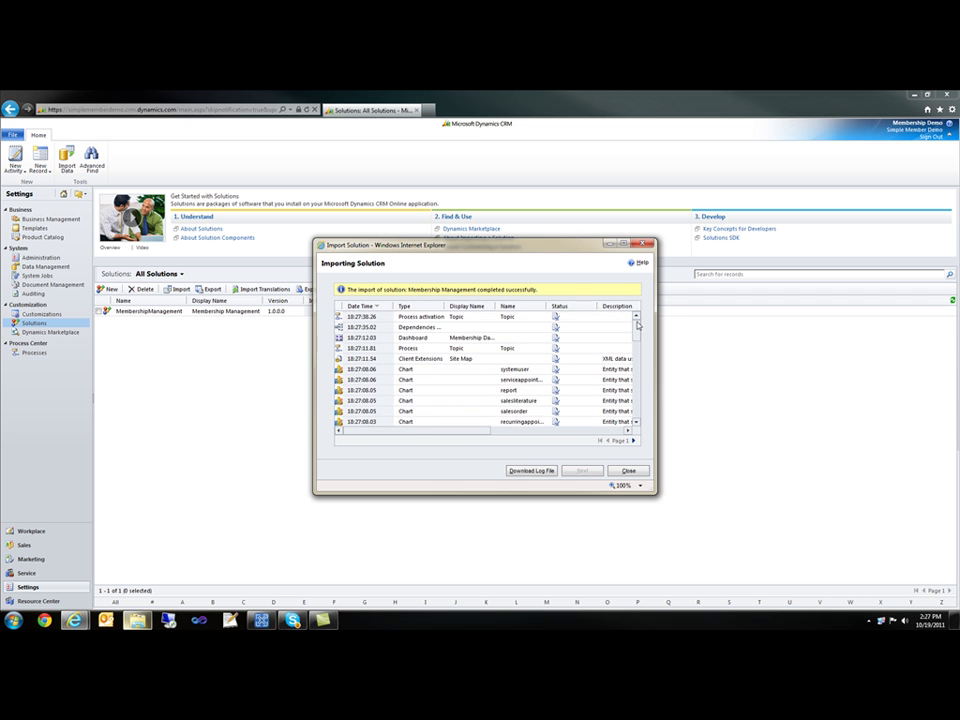
- Select MembershipManagement, publish all customizations, and reload the page to show the membership areas
left_click(628, 470)
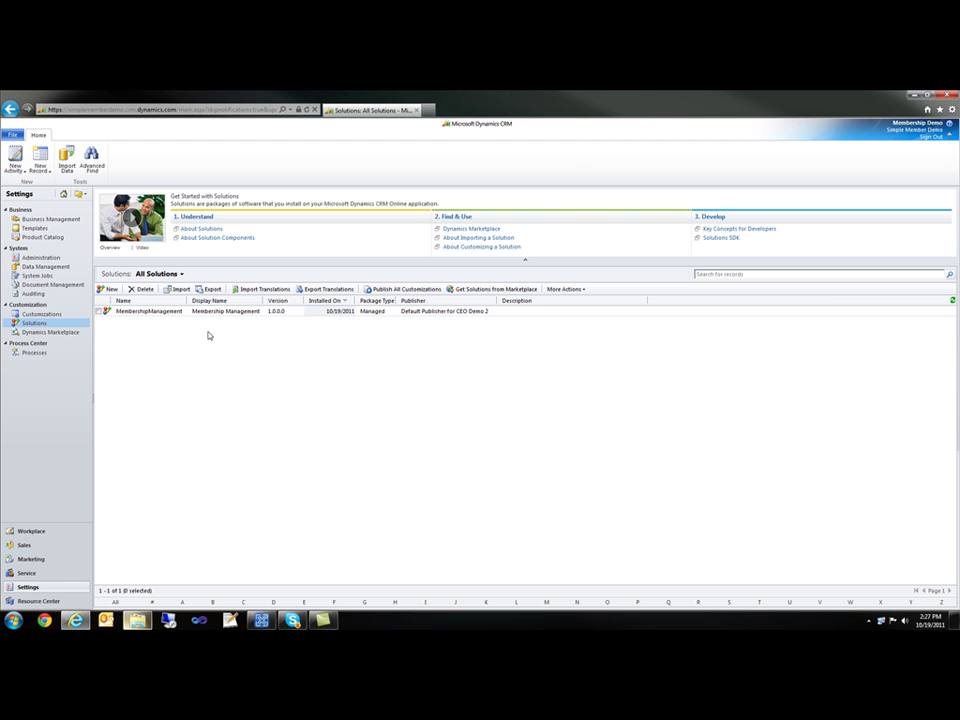
left_click(99, 311)
left_click(390, 290)
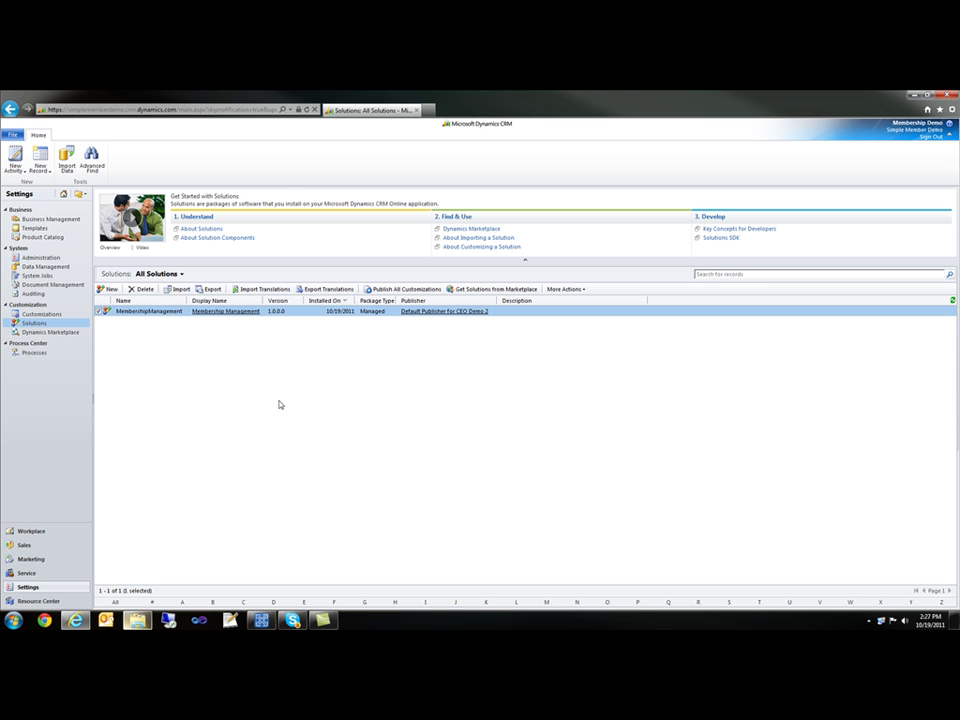
left_click(307, 109)
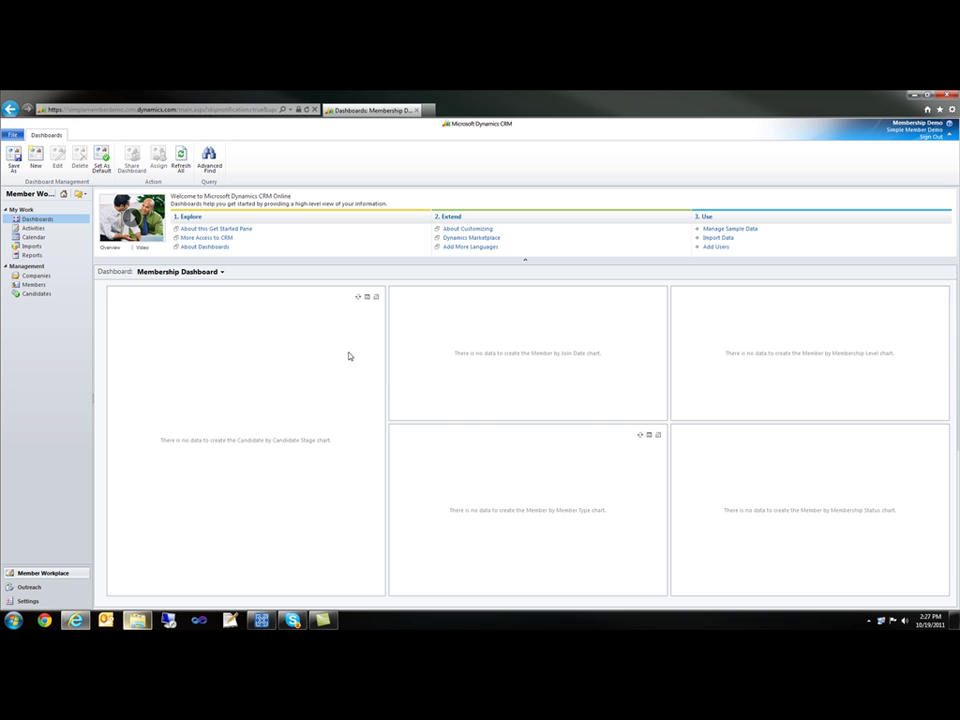
- Go to Imports and choose Import Data from the ribbon's Import Data dropdown
left_click(44, 247)
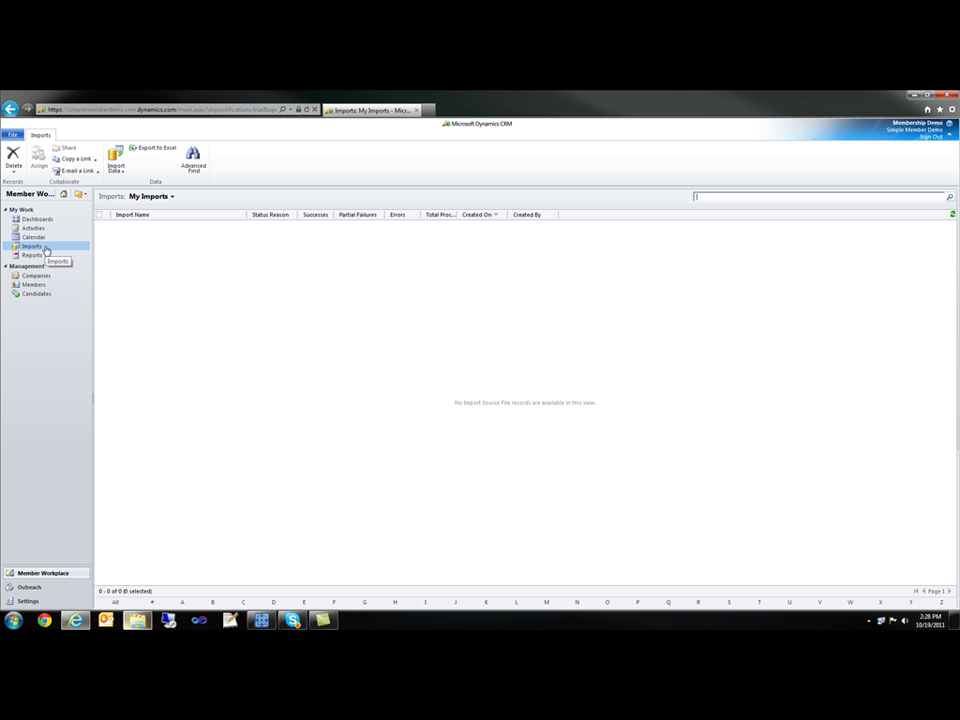
left_click(117, 168)
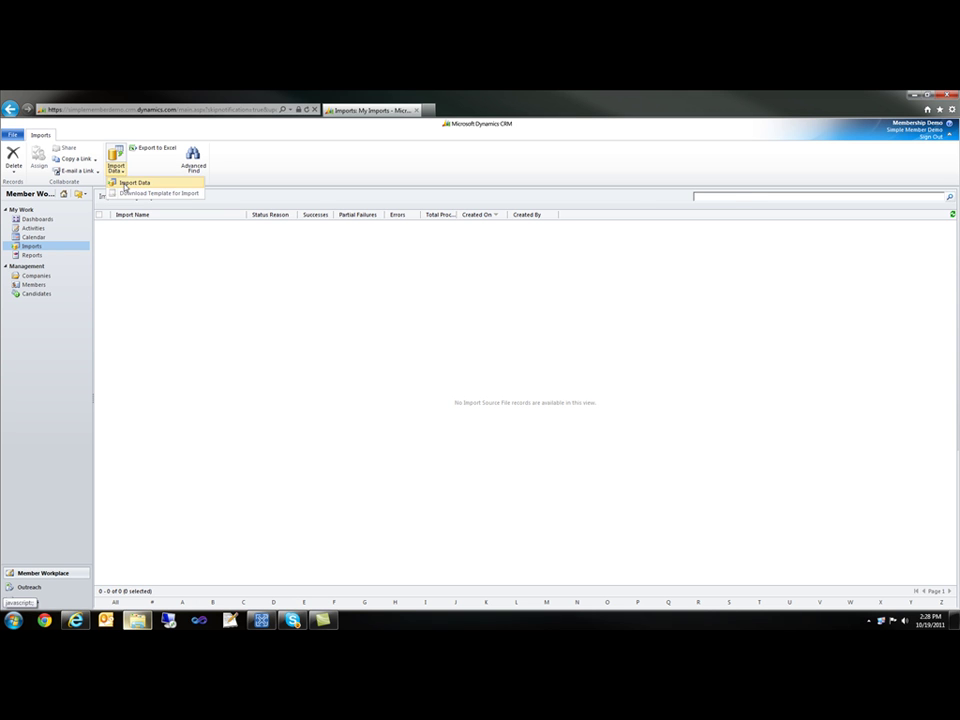
left_click(132, 183)
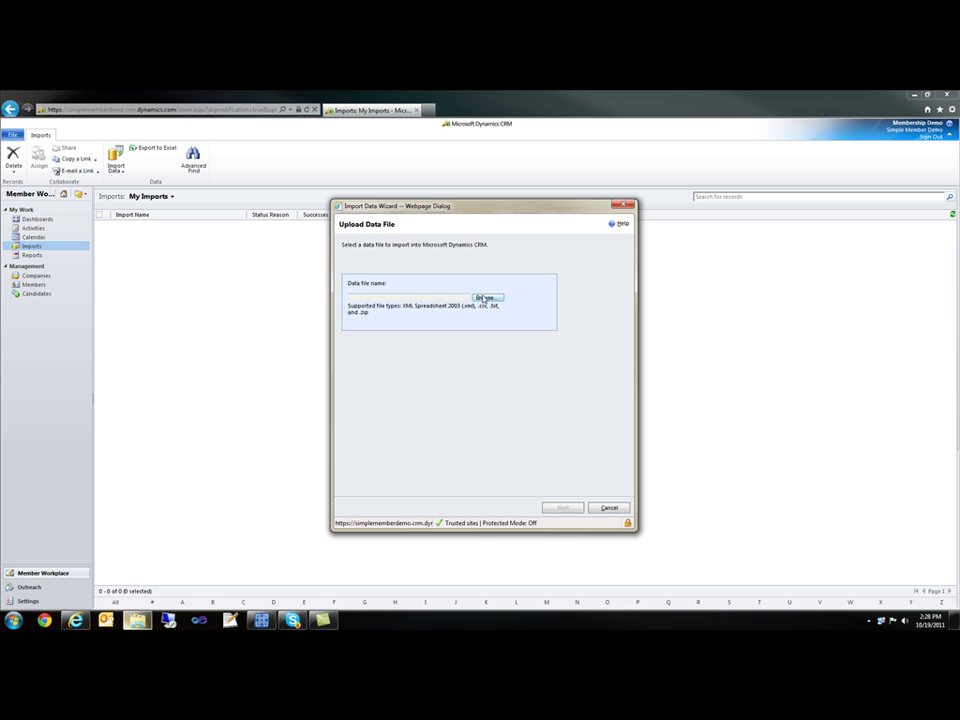
- Upload DataImport.zip, review its 5-file summary, and continue to the Select Data Map step
left_click(485, 298)
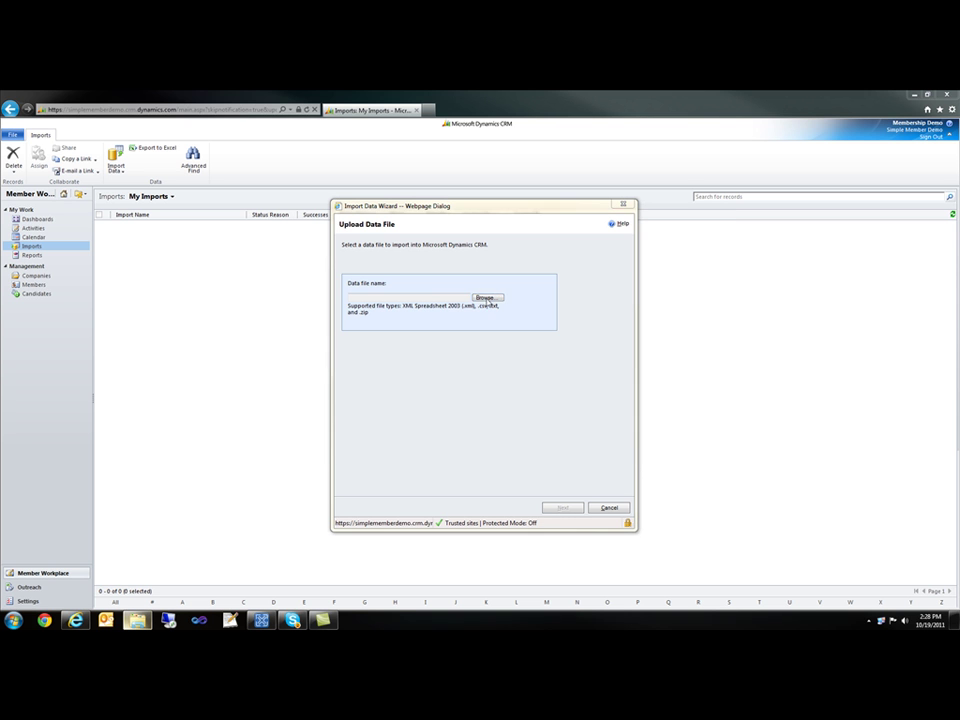
left_click(468, 294)
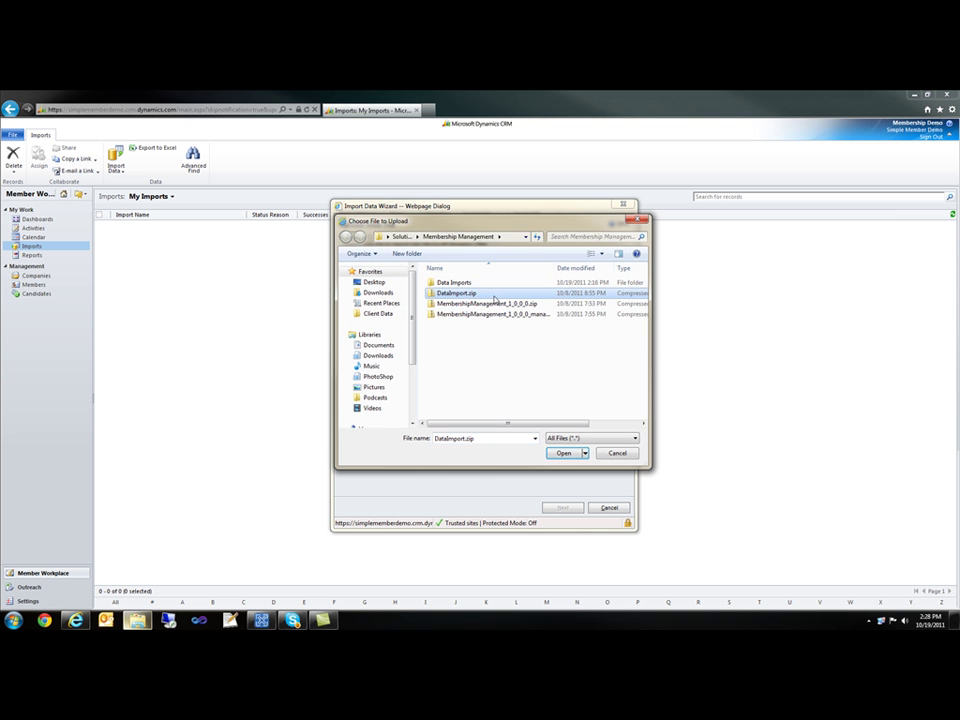
double_click(494, 298)
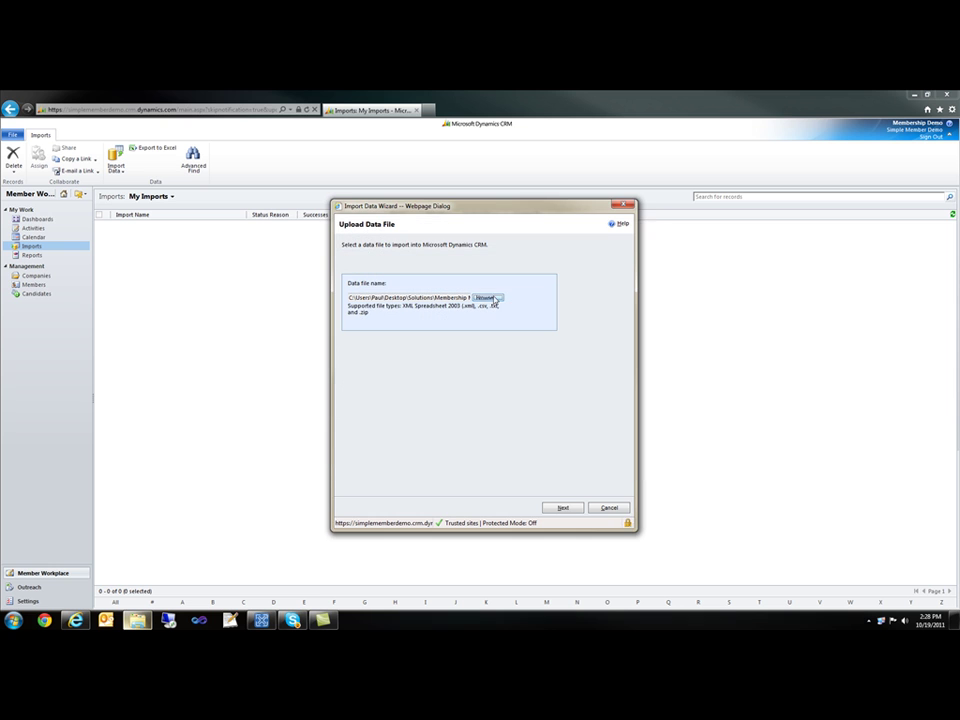
left_click(563, 508)
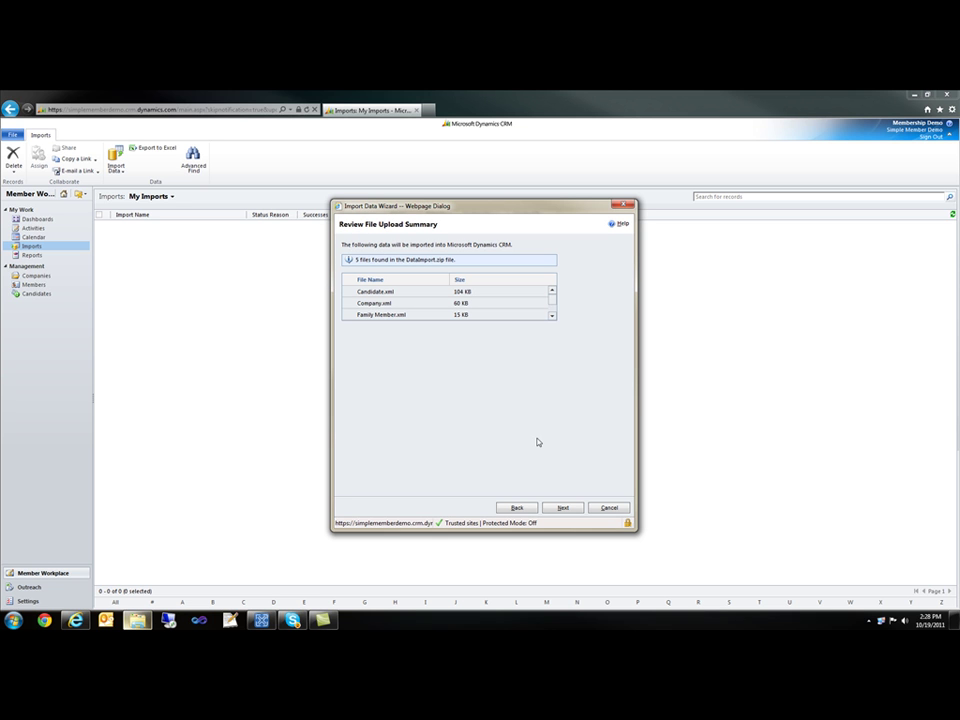
left_click(552, 316)
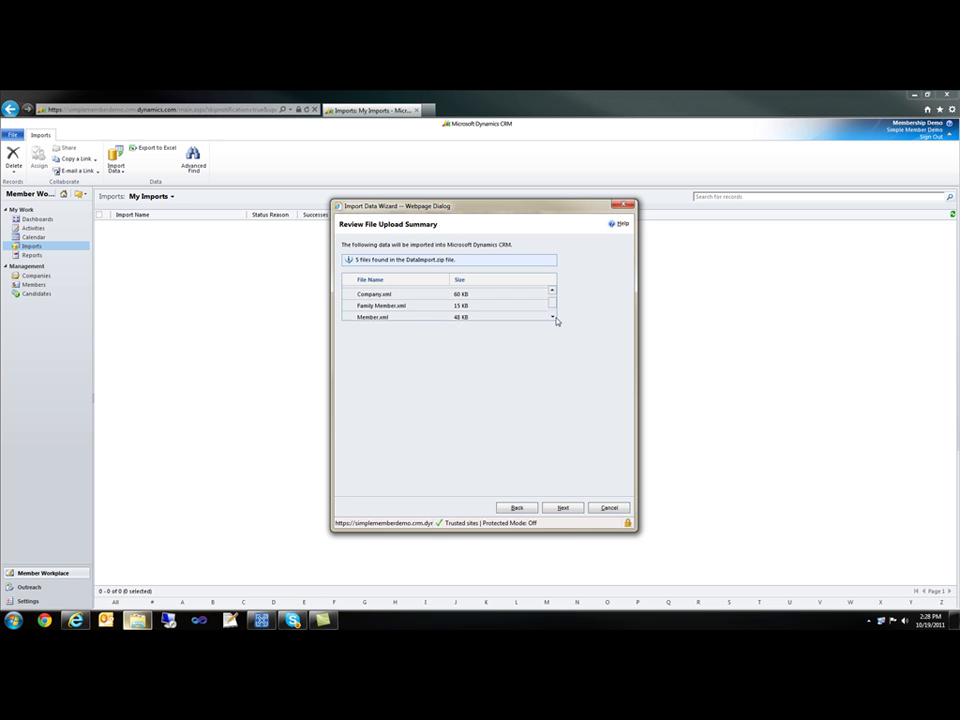
left_click(552, 316)
left_click(574, 508)
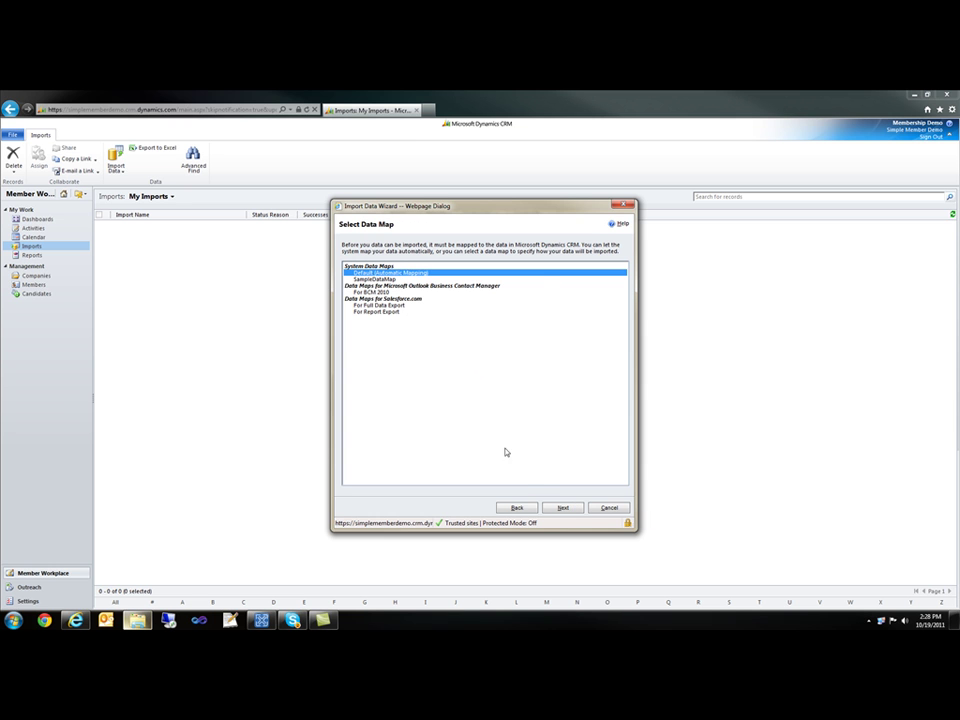
- Keep Default (Automatic Mapping), accept the mapping summary, and submit with Allow Duplicates set to No
left_click(570, 510)
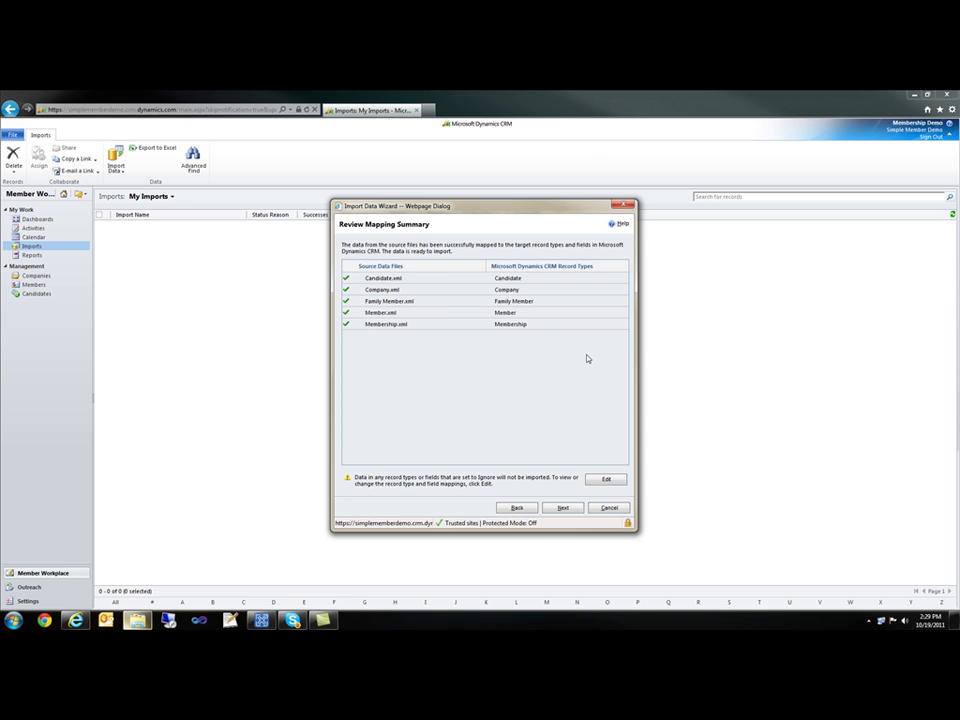
left_click(562, 507)
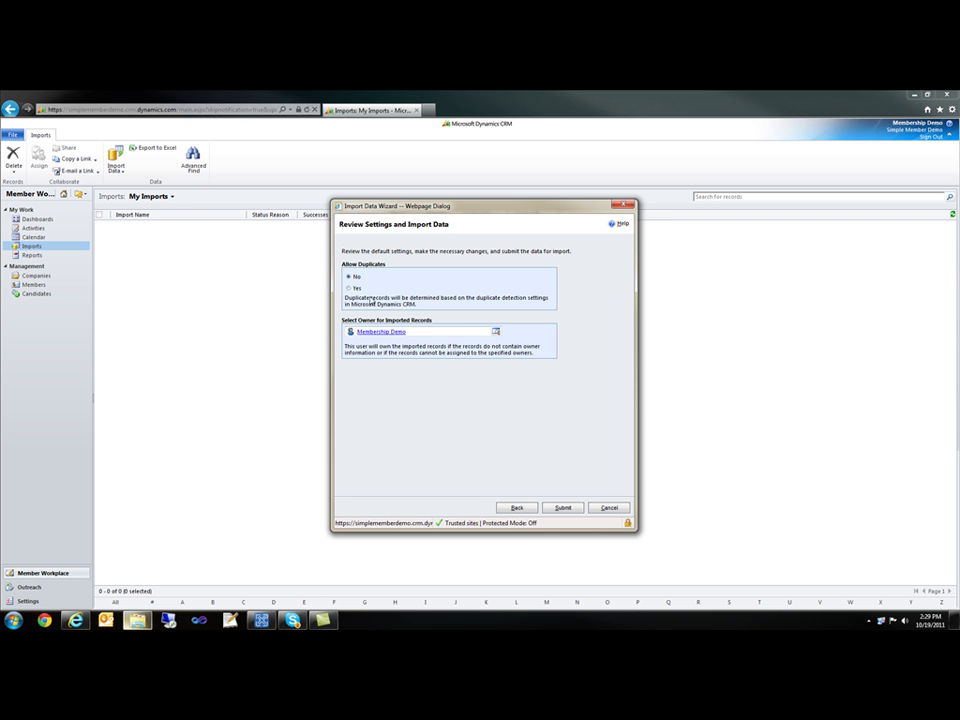
left_click(562, 508)
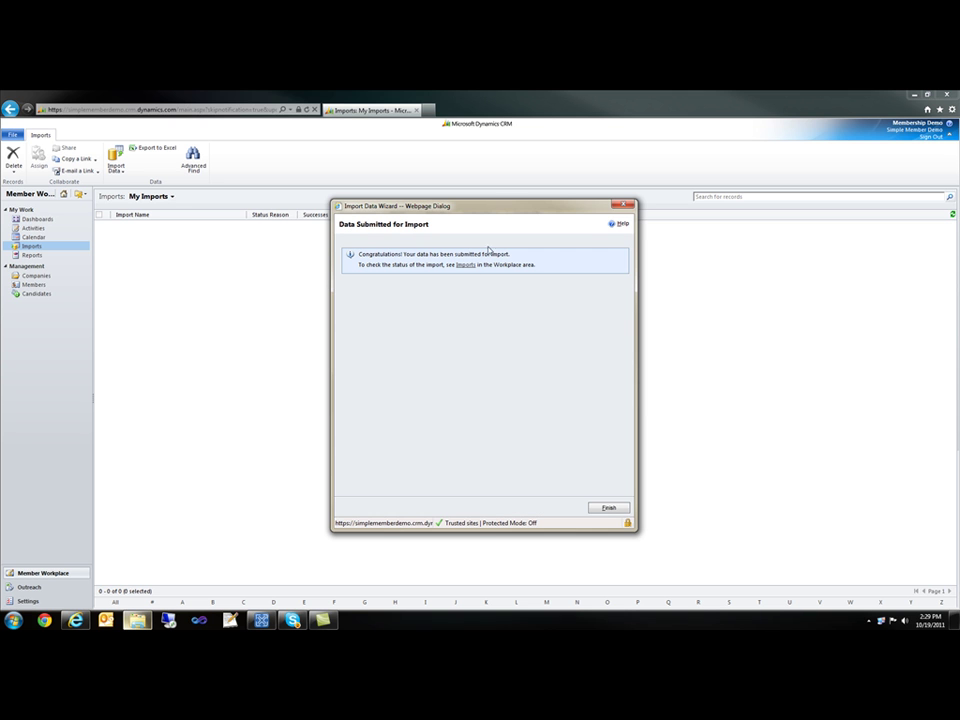
- Refresh My Imports repeatedly until all five imports show Completed with zero errors
left_click(607, 507)
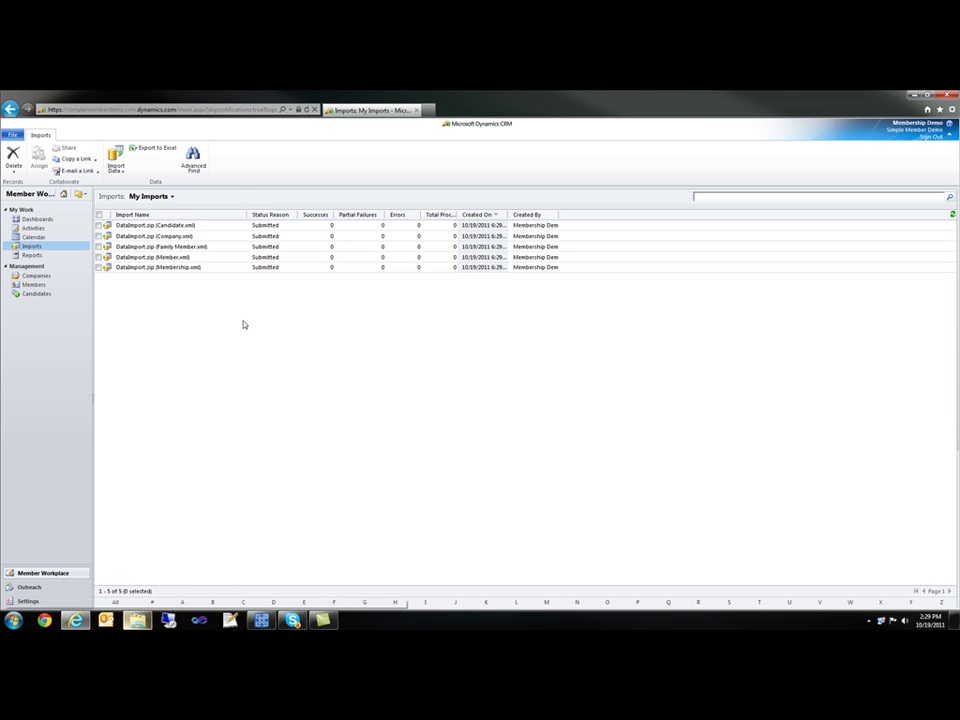
left_click(953, 215)
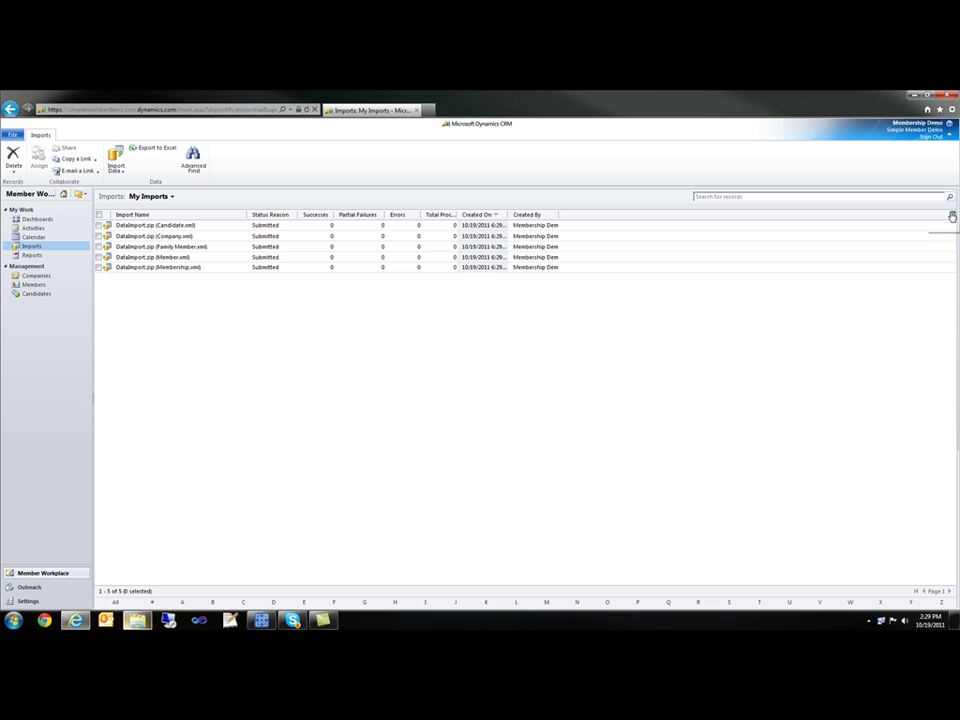
left_click(953, 215)
left_click(953, 215)
left_click(953, 215)
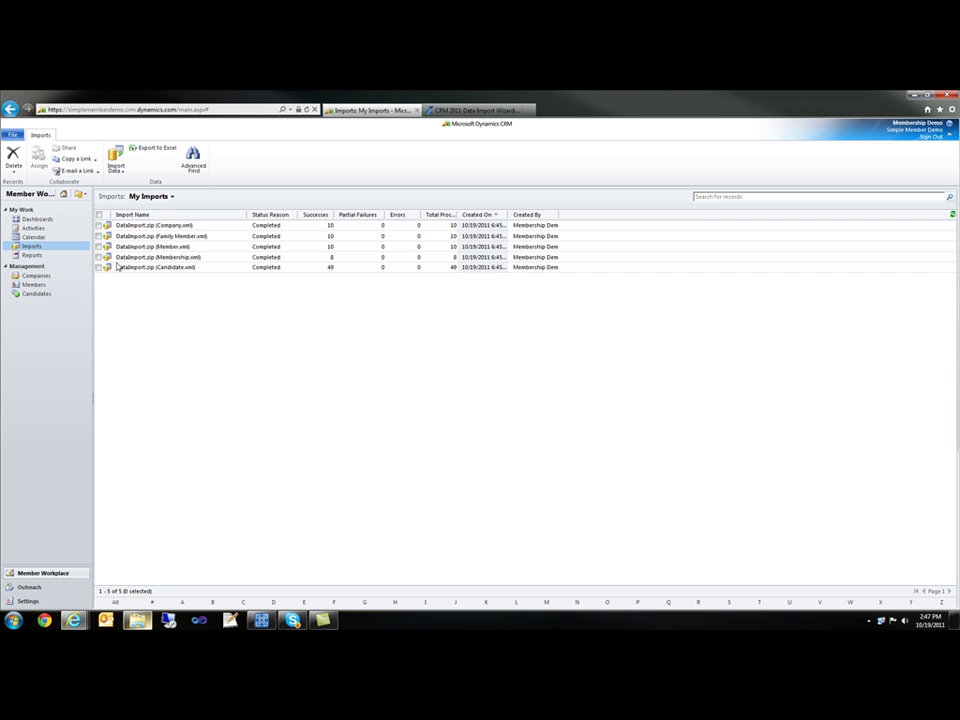
left_click(59, 219)
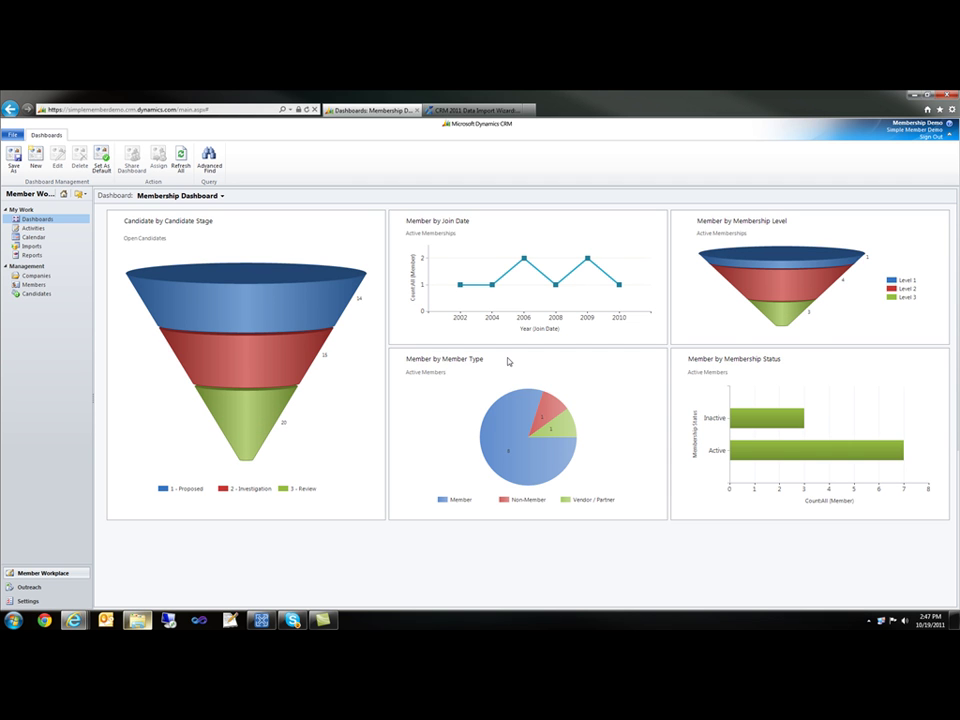
- Examine the Membership Dashboard charts, including candidate stages and 7 active versus 3 inactive members
mouse_move(508, 360)
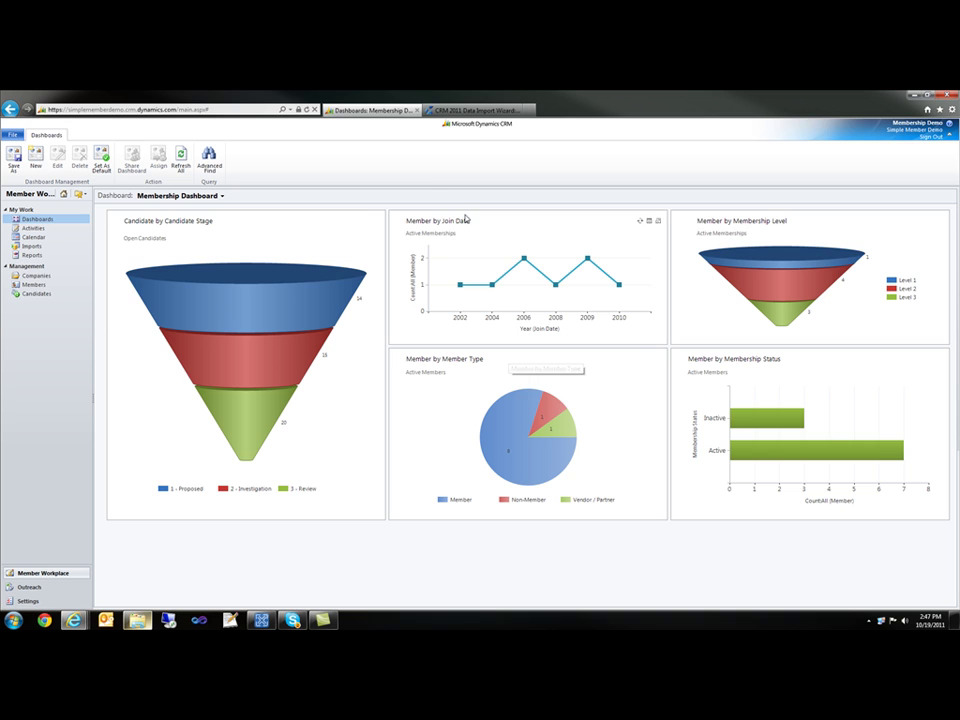
mouse_move(696, 233)
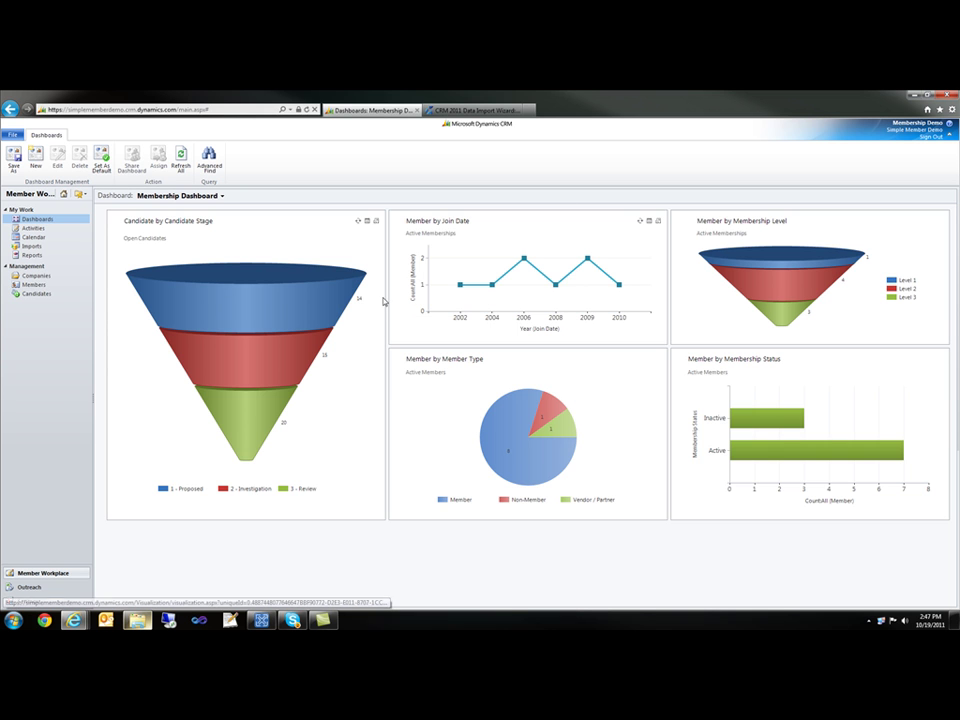
- Browse the Companies, Members and 49 open Candidates lists, ending on the 10 Active Members
left_click(50, 276)
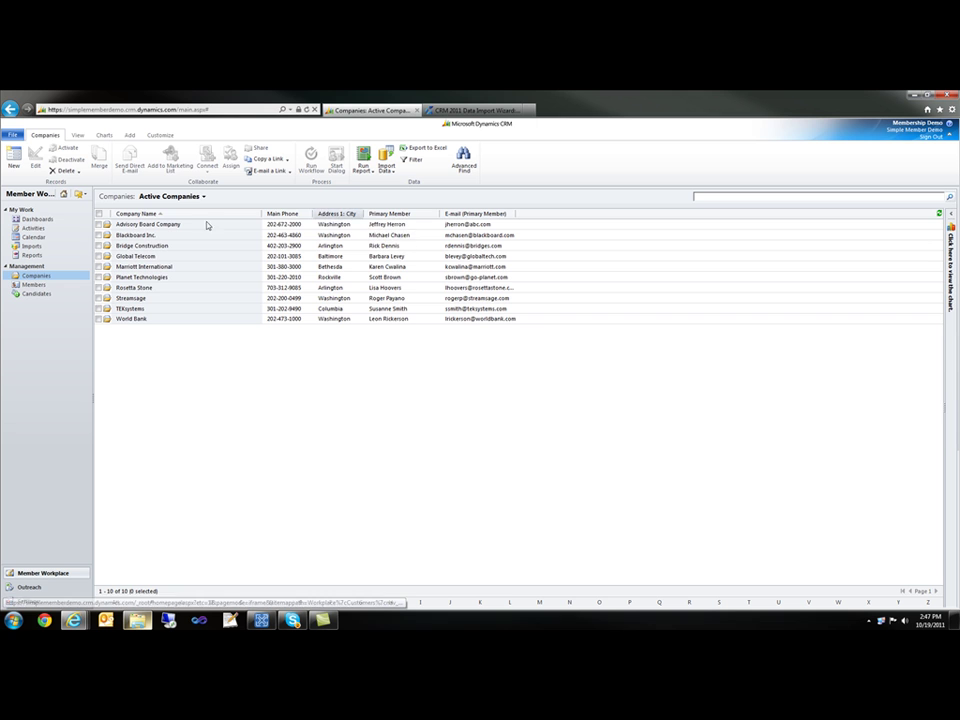
left_click(48, 285)
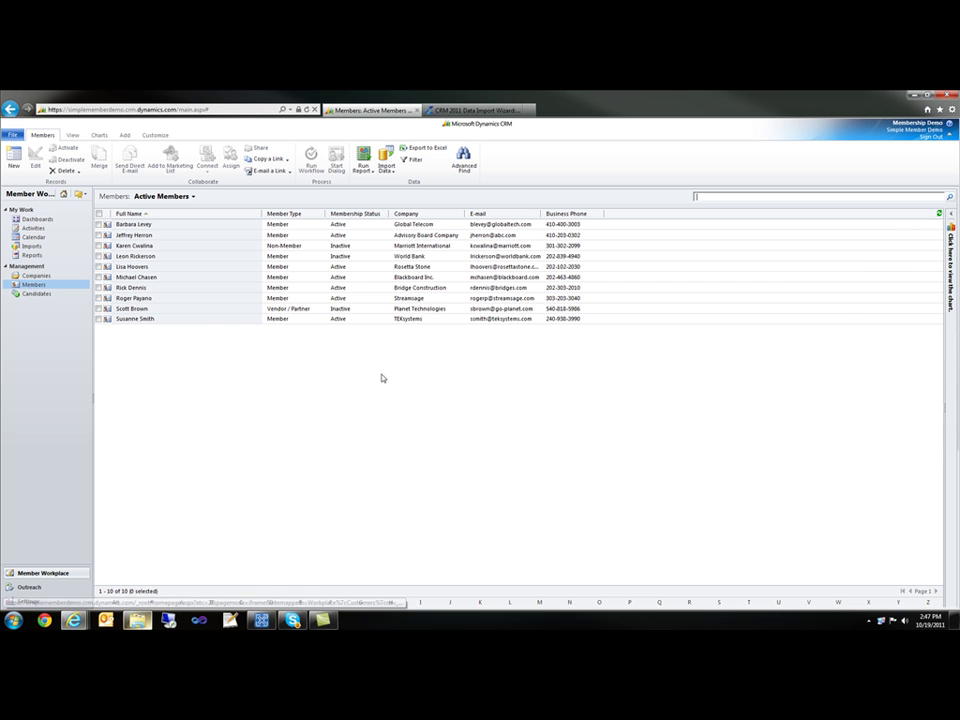
left_click(44, 295)
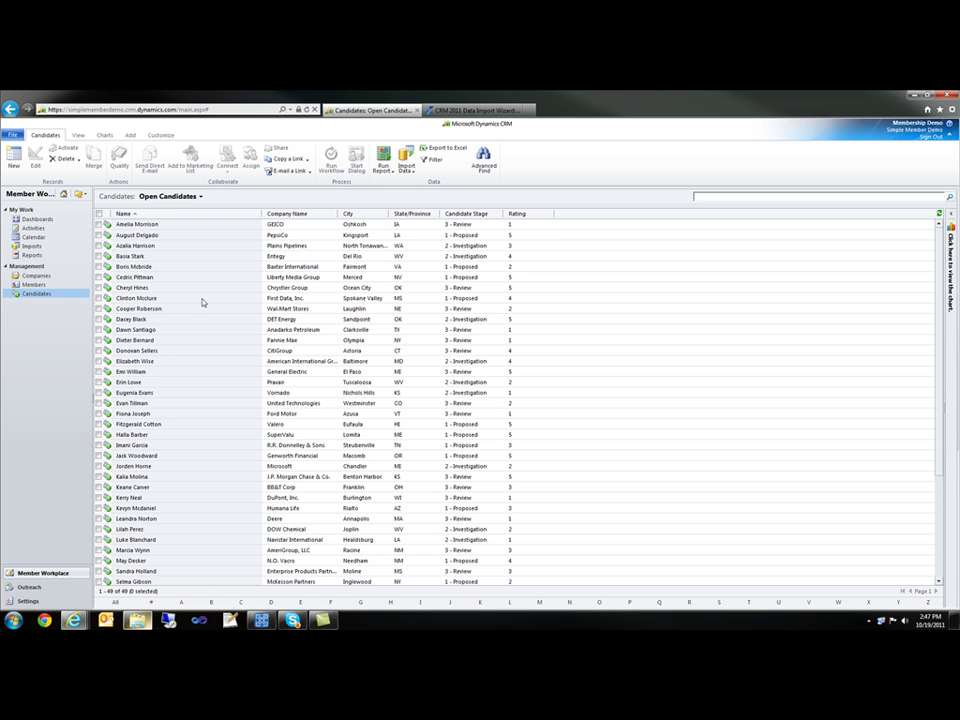
left_click(37, 289)
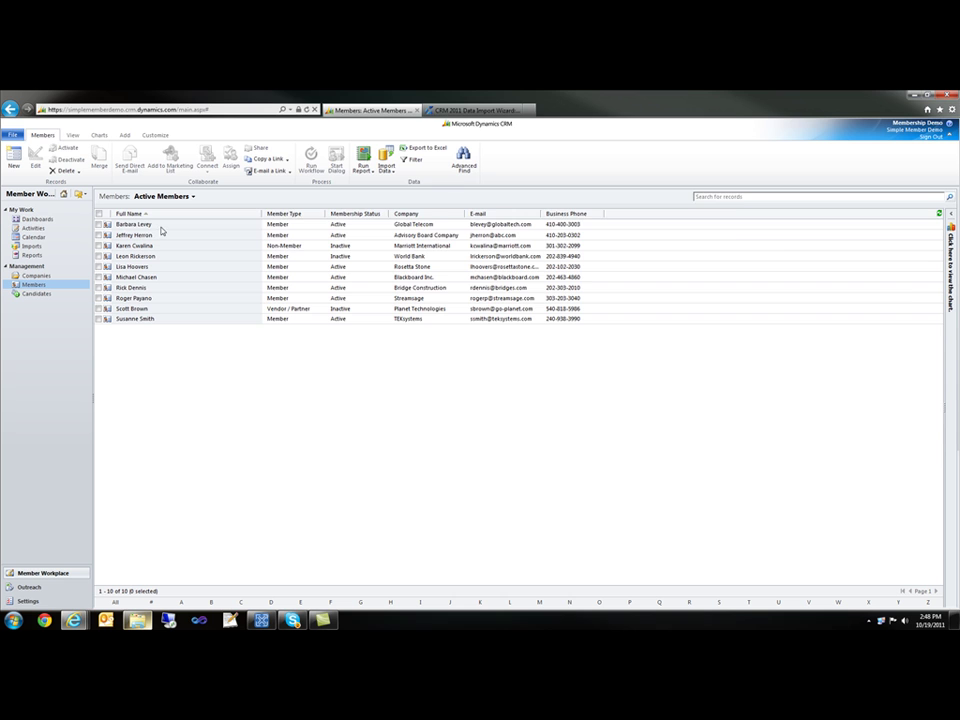
double_click(161, 229)
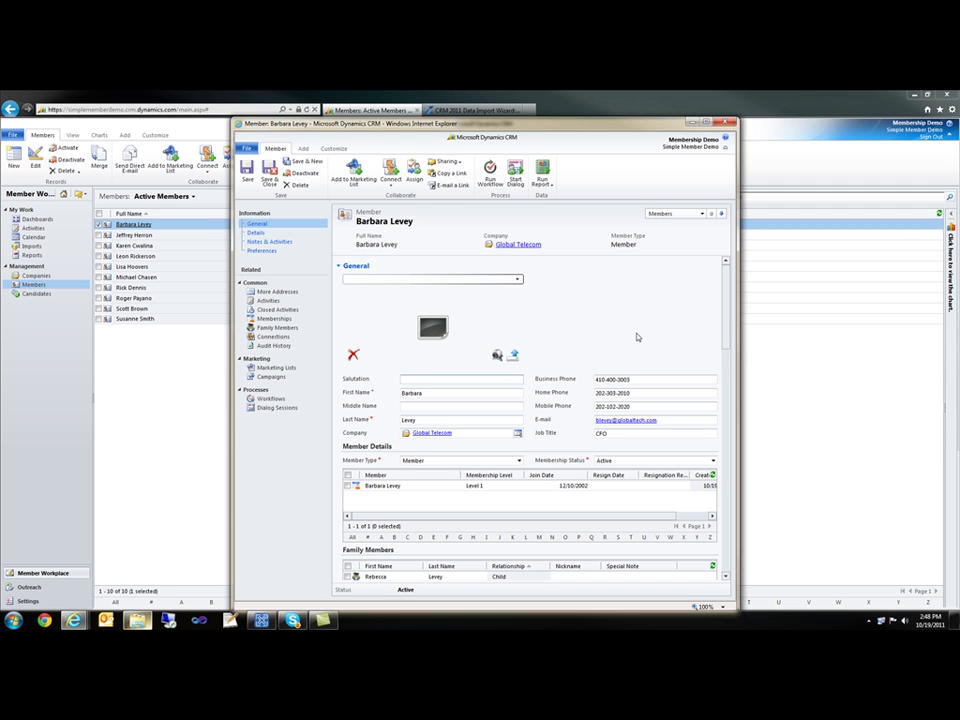
scroll(637, 337, "down", 1)
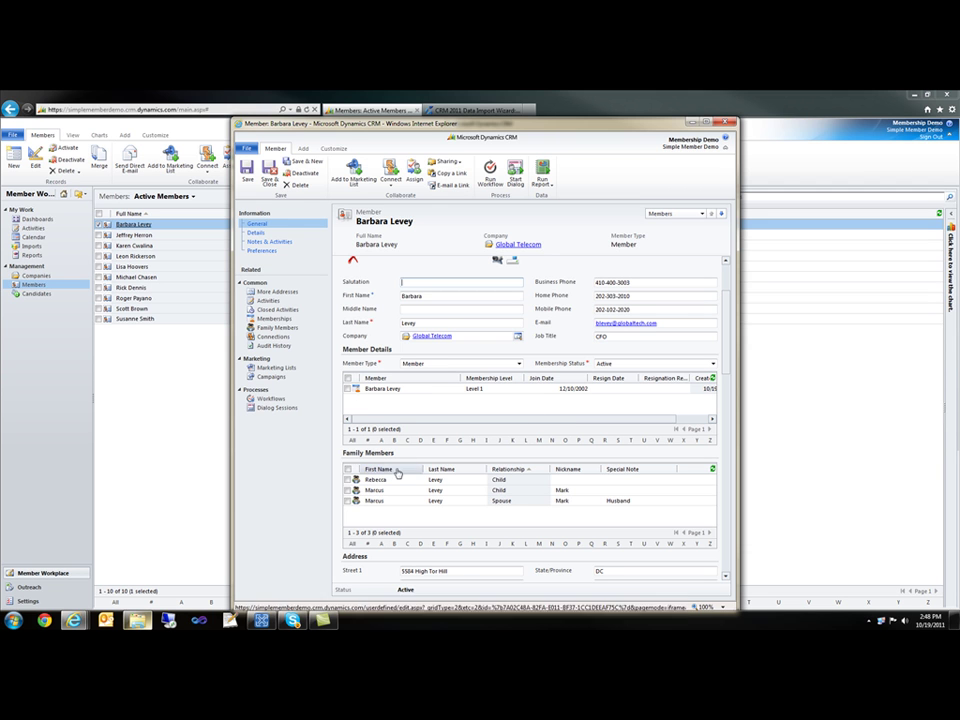
scroll(588, 475, "down", 1)
scroll(586, 485, "down", 5)
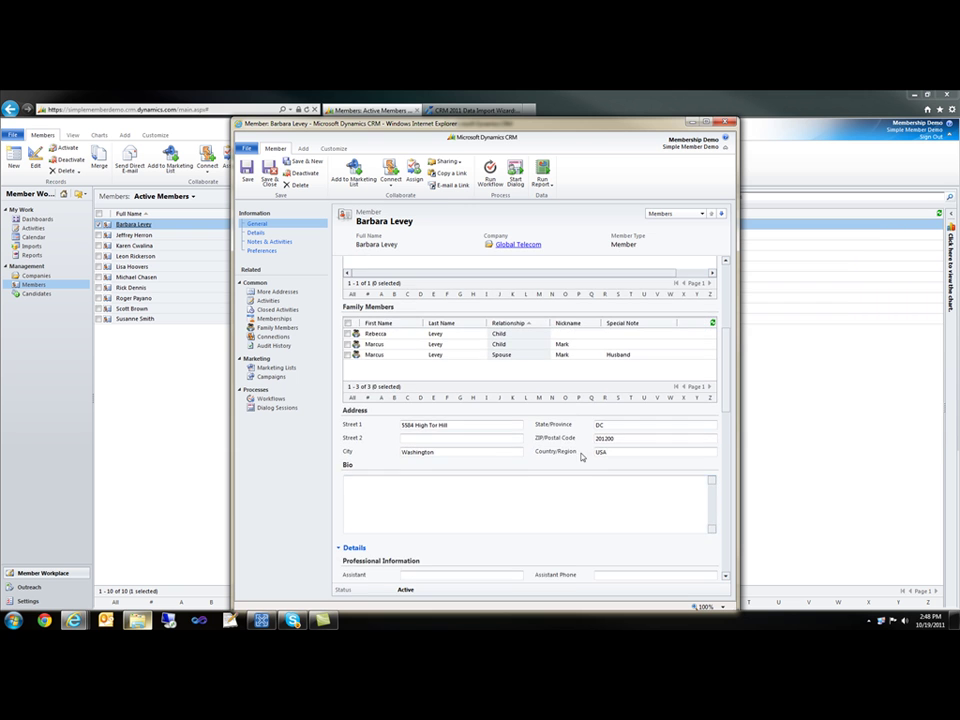
scroll(577, 453, "up", 6)
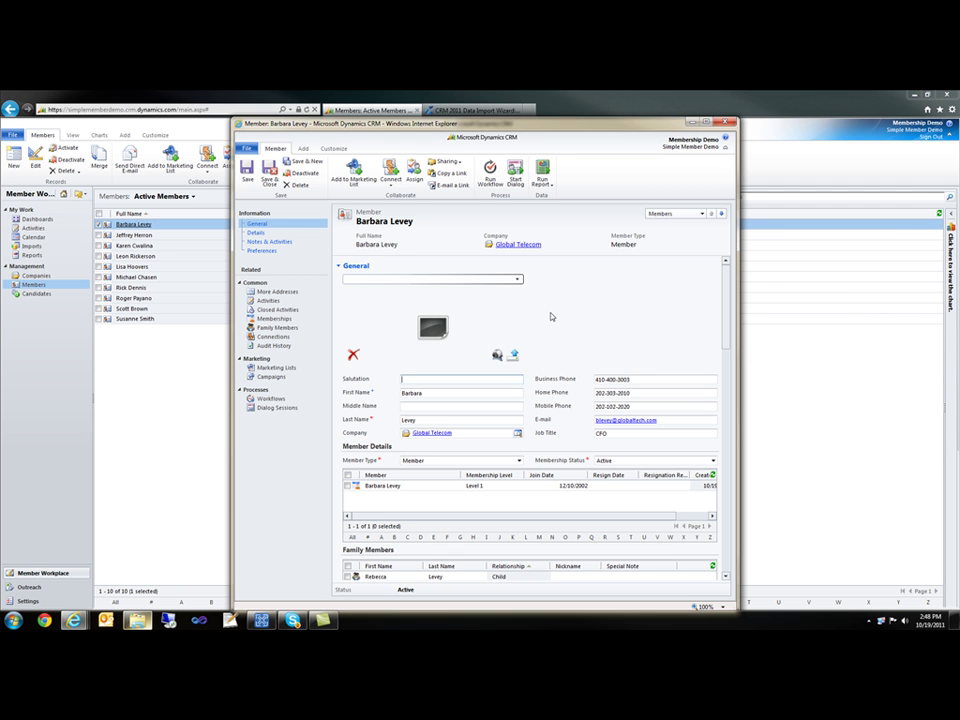
left_click(724, 127)
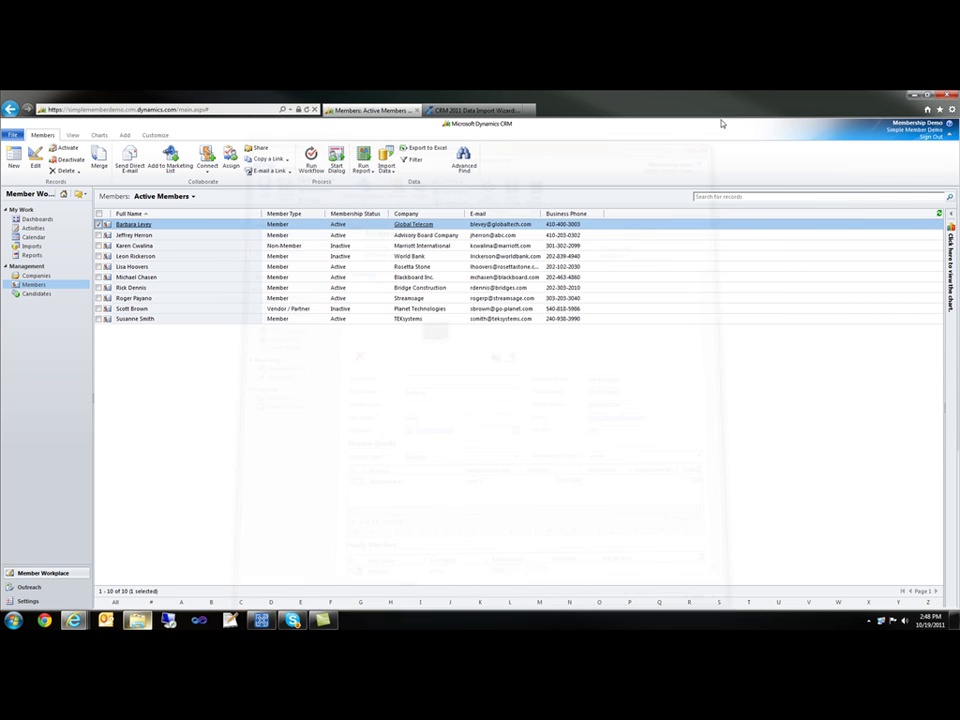